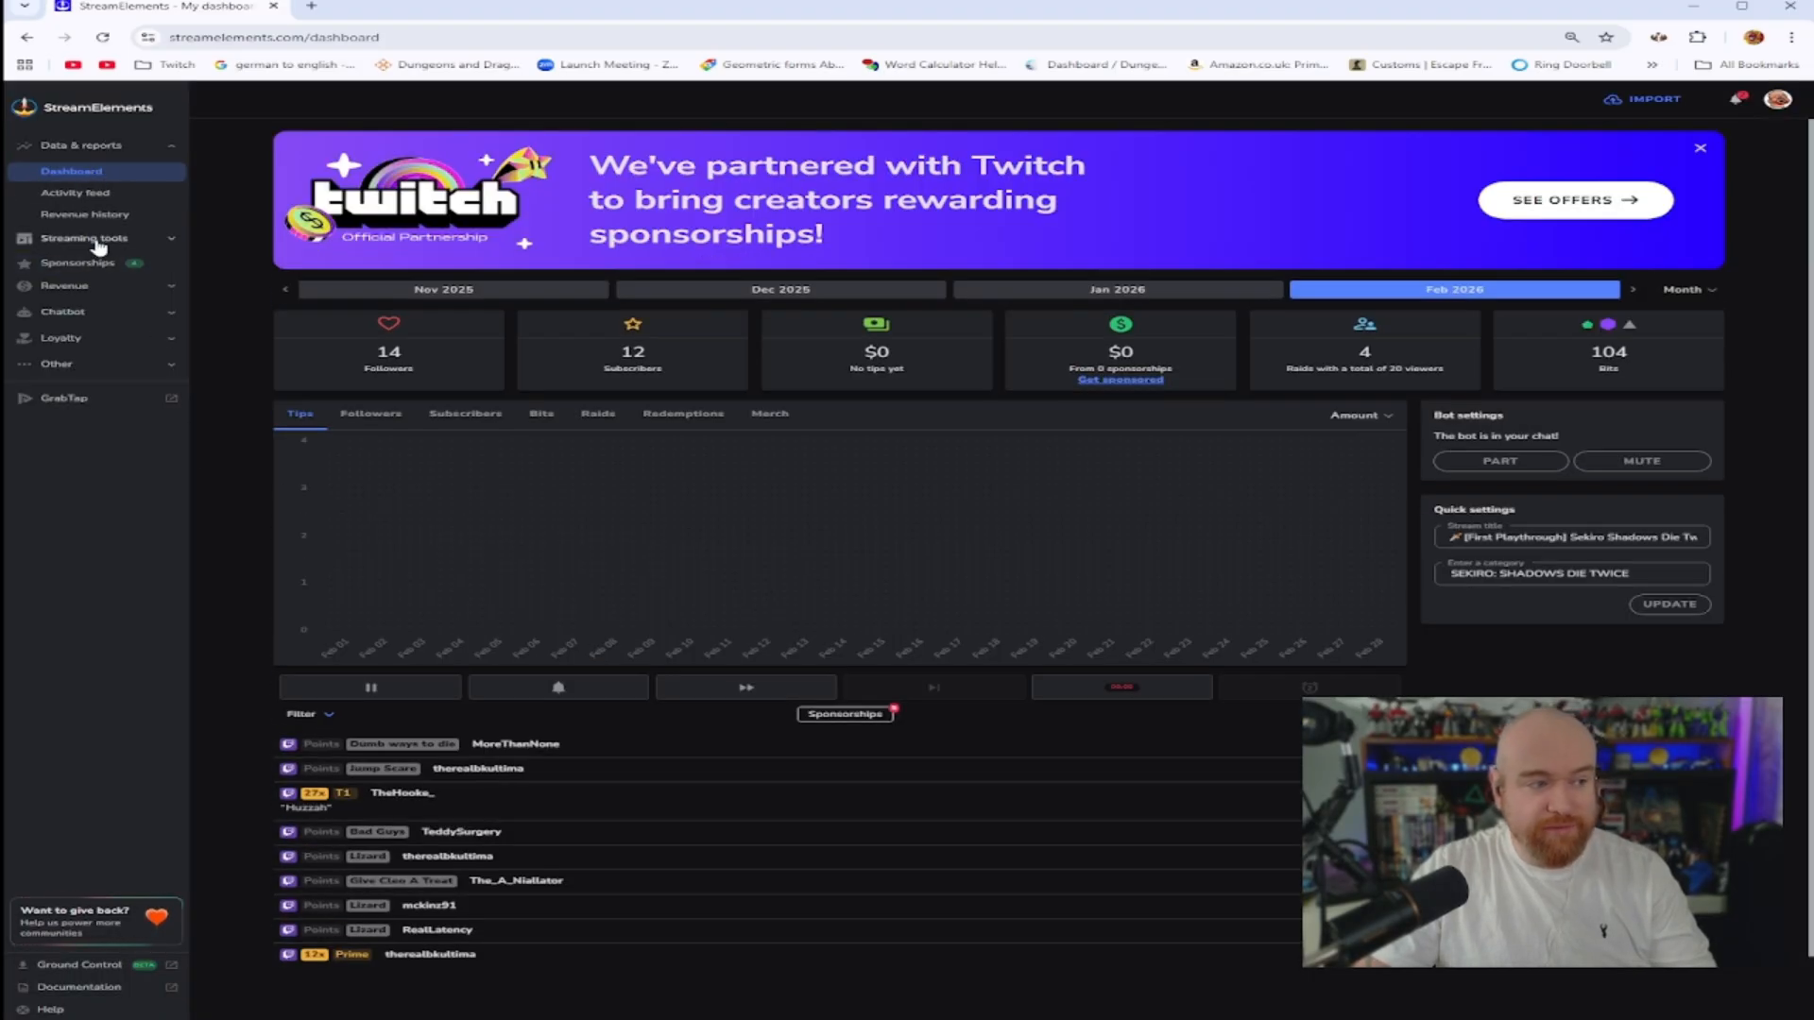
Create a new overlay from the Overlays page with 1080p resolution
left_click(98, 242)
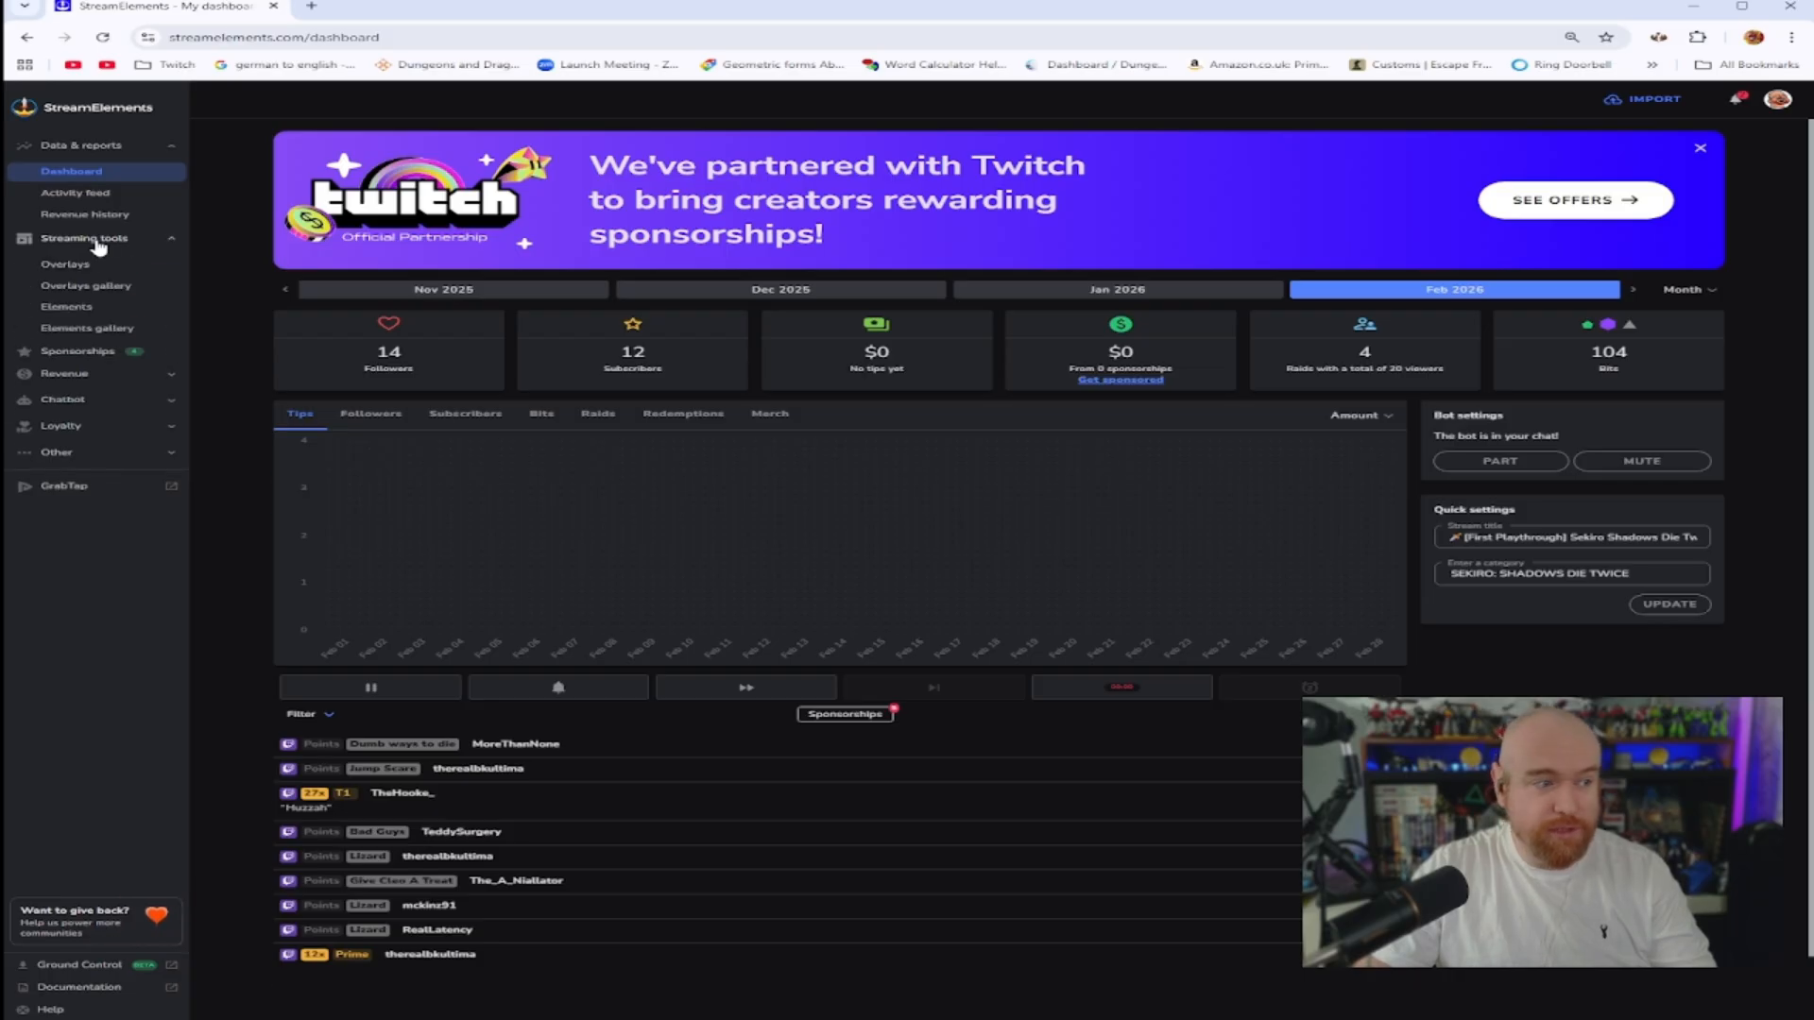
left_click(69, 267)
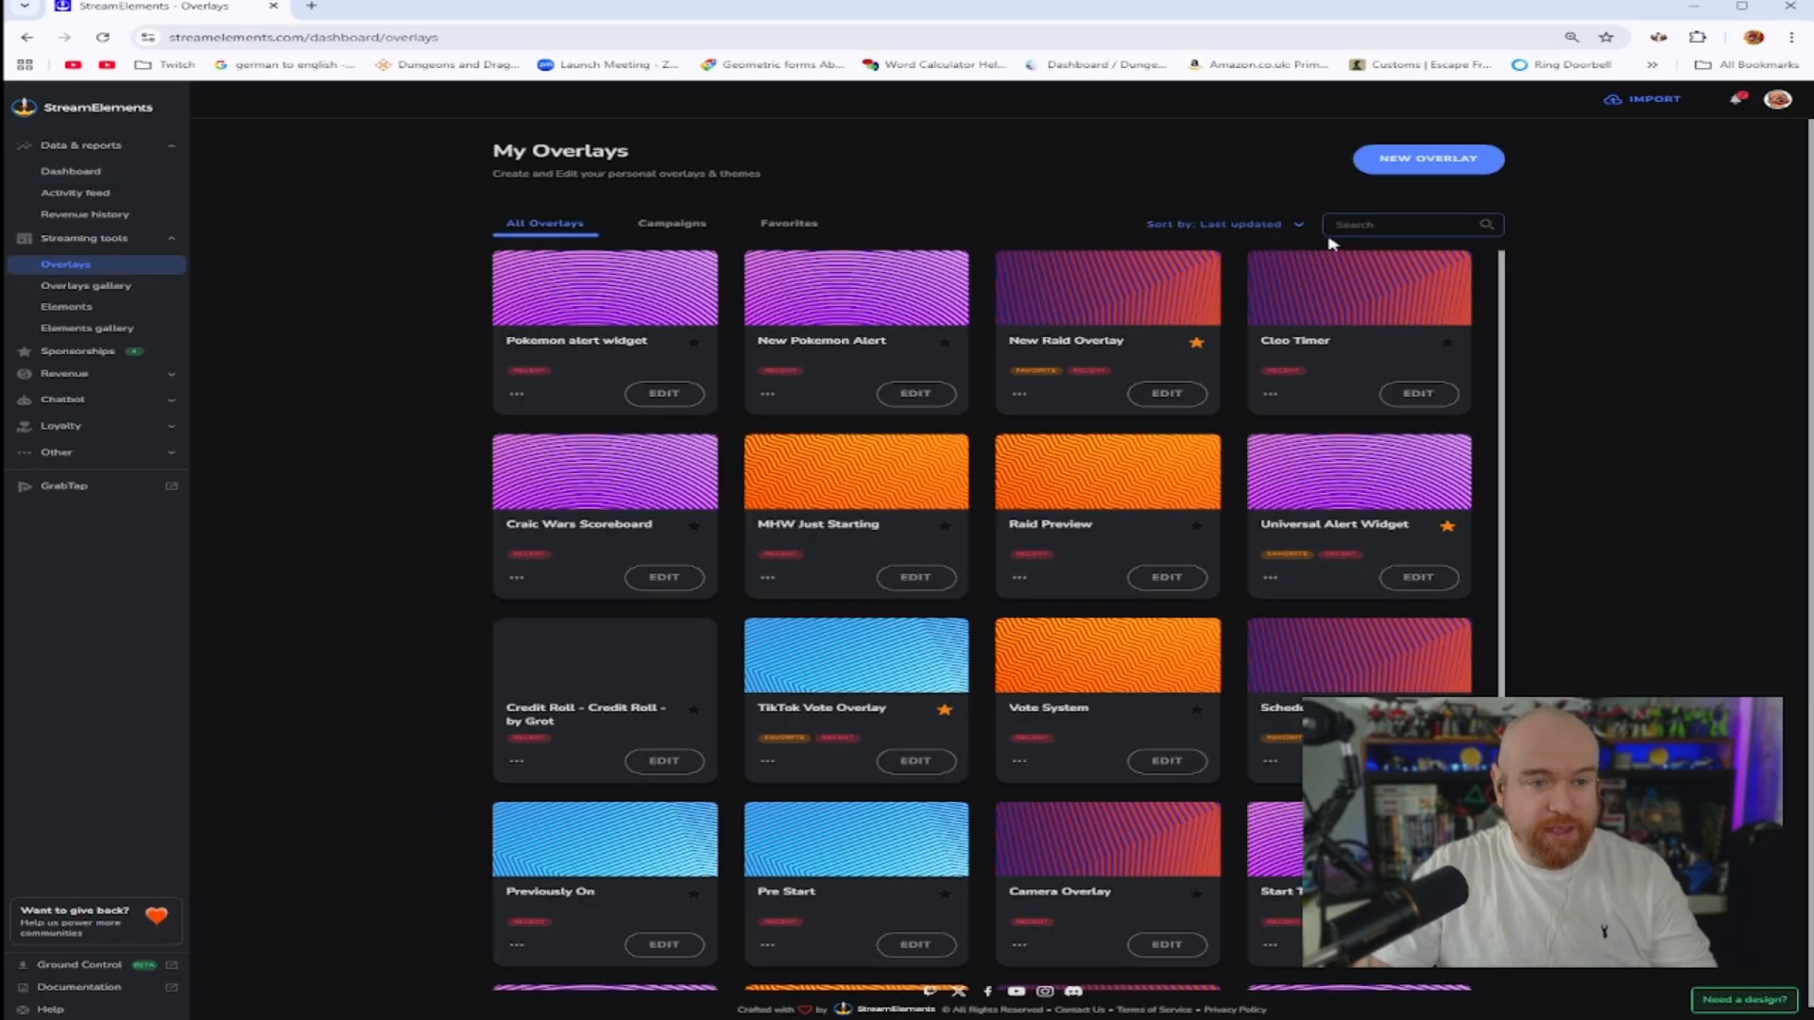
left_click(1426, 159)
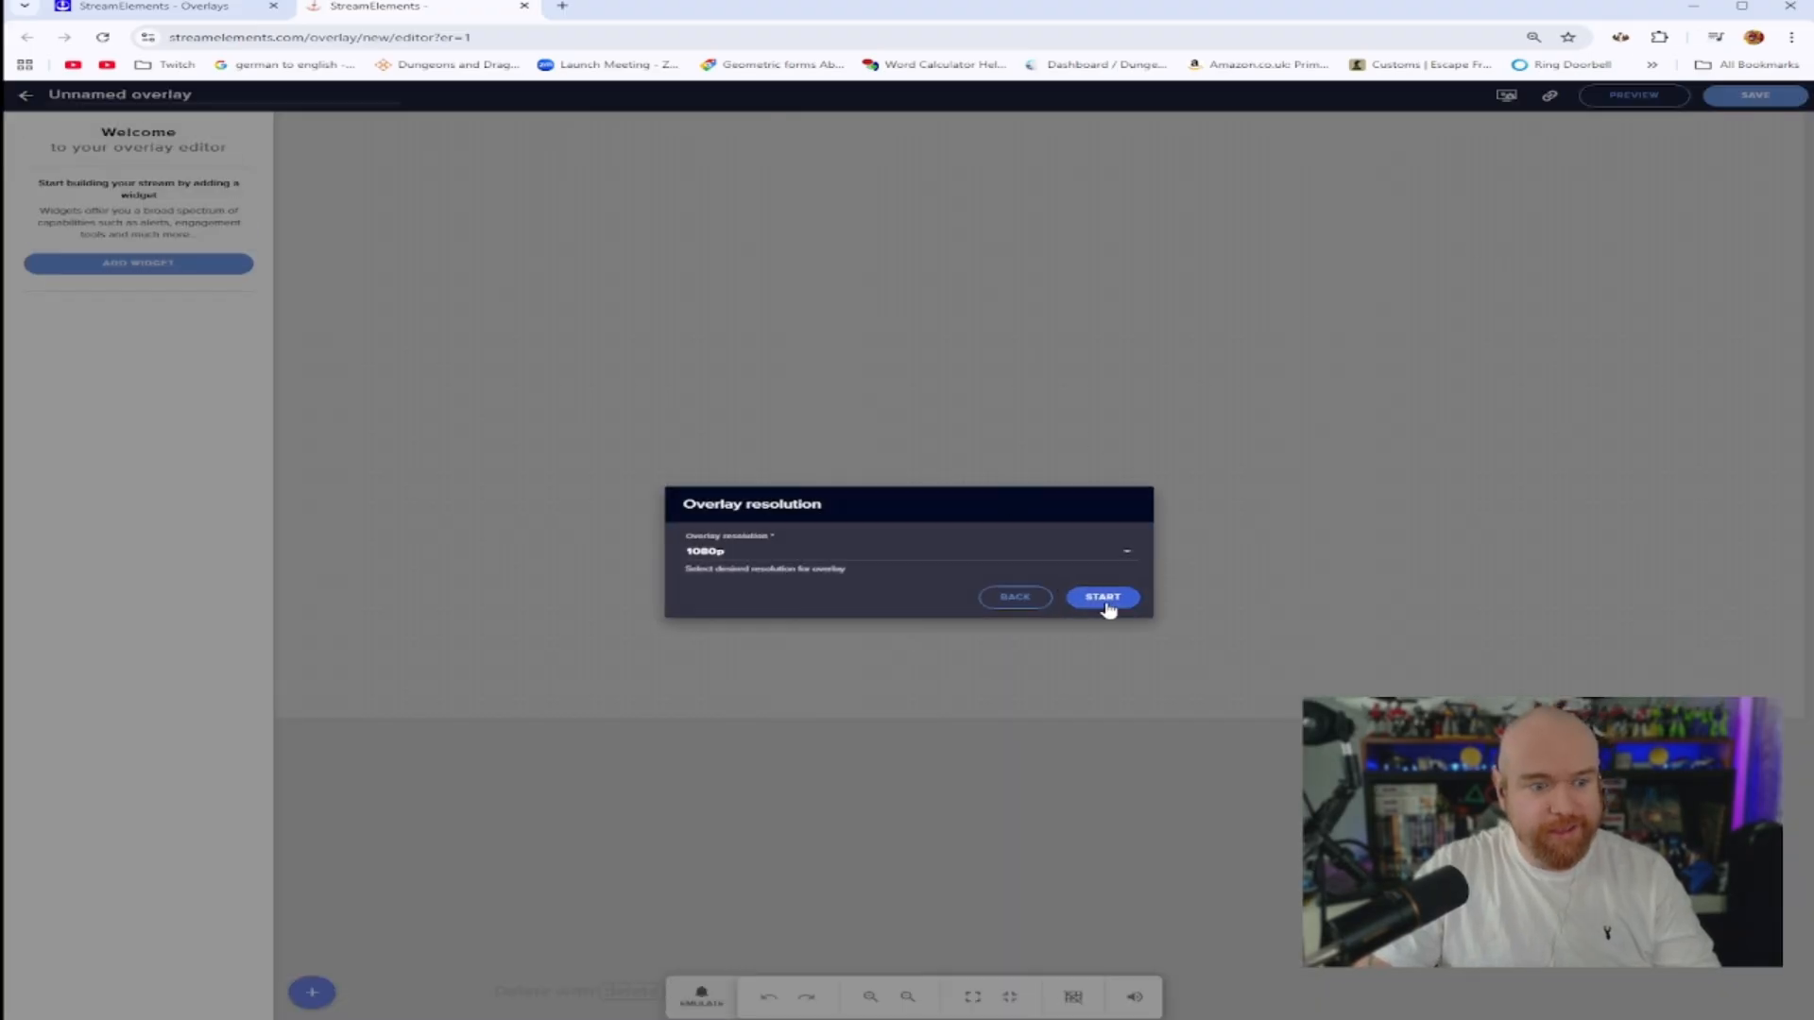
left_click(1102, 597)
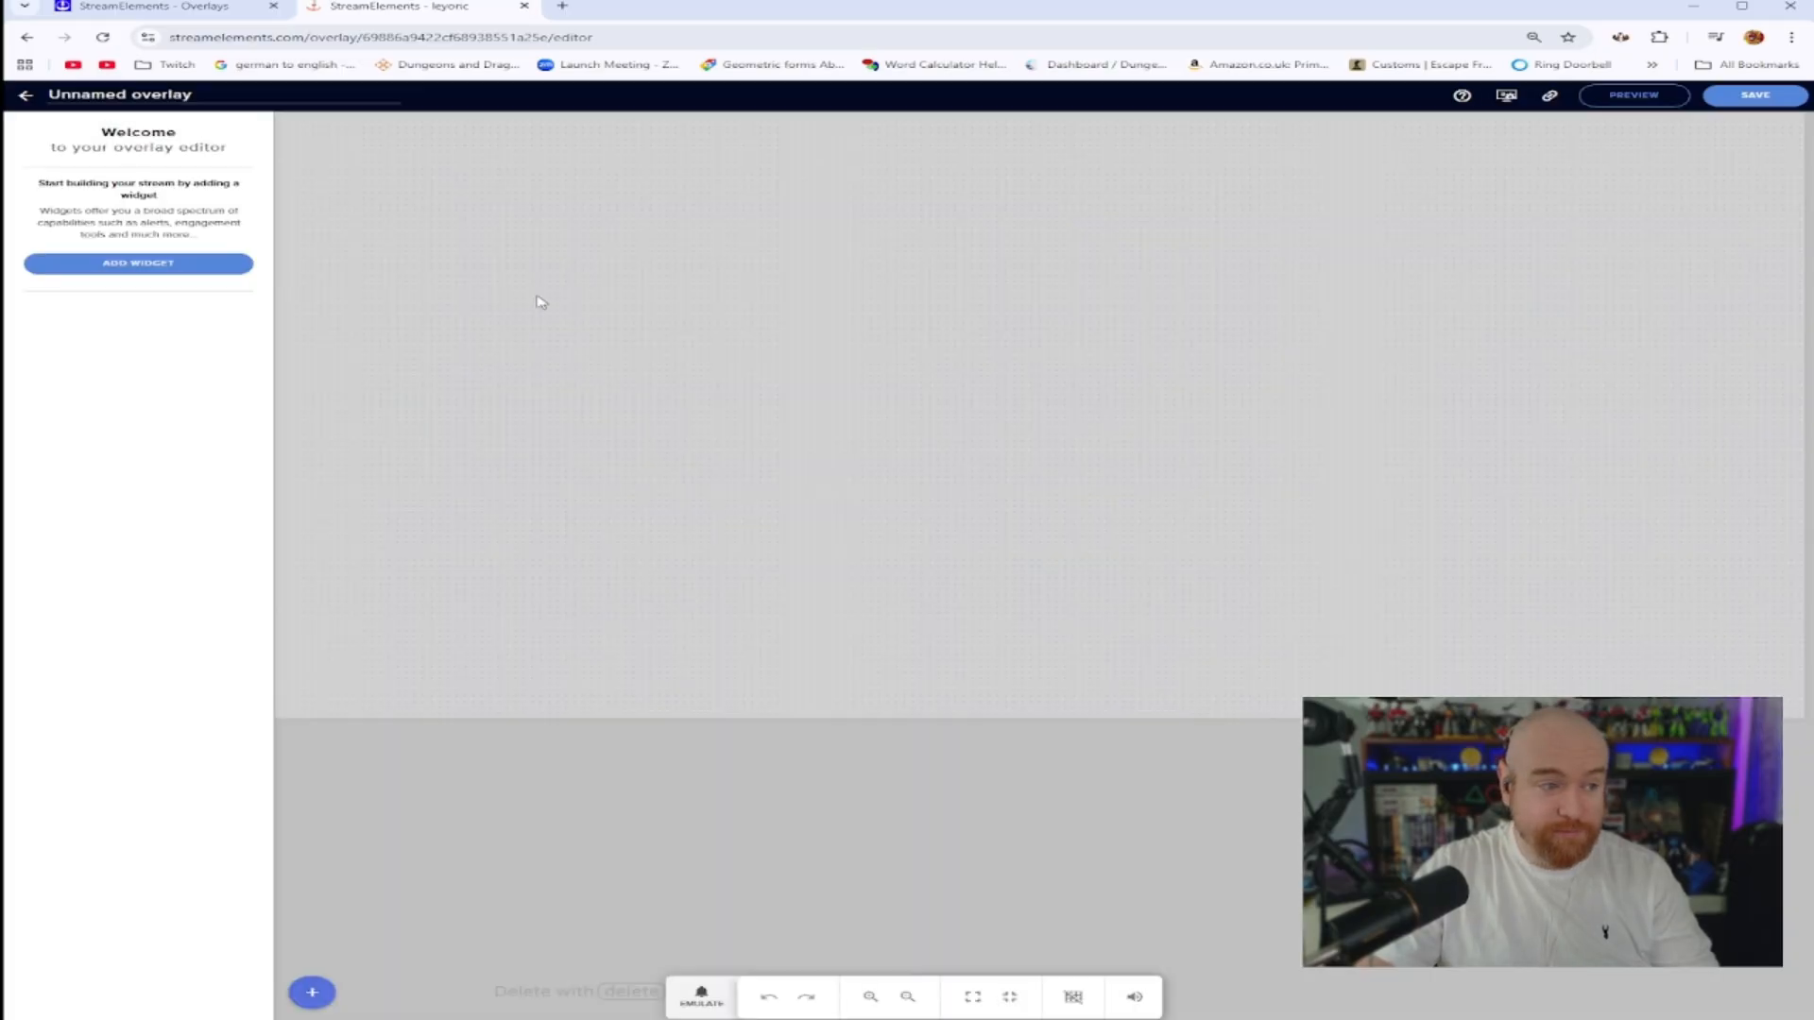
Add a Custom widget from the Static / Custom category and stretch it to fill the whole canvas
left_click(154, 263)
mouse_move(333, 753)
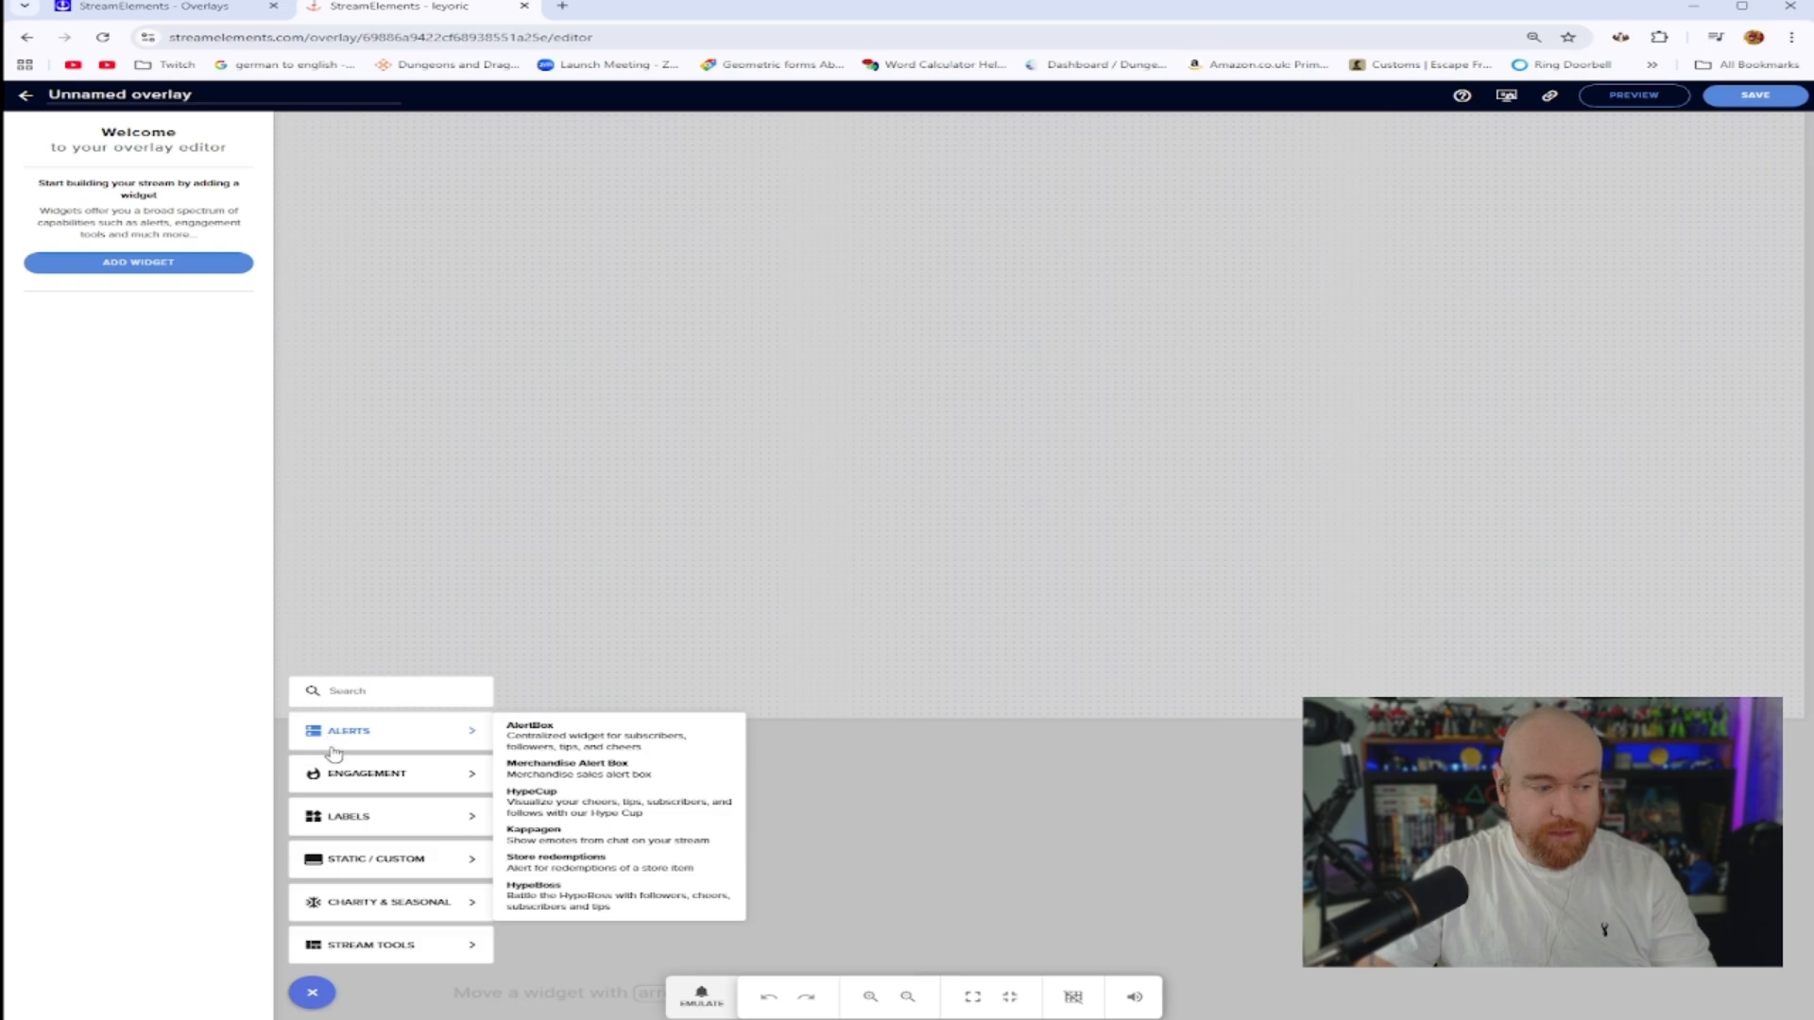
mouse_move(377, 864)
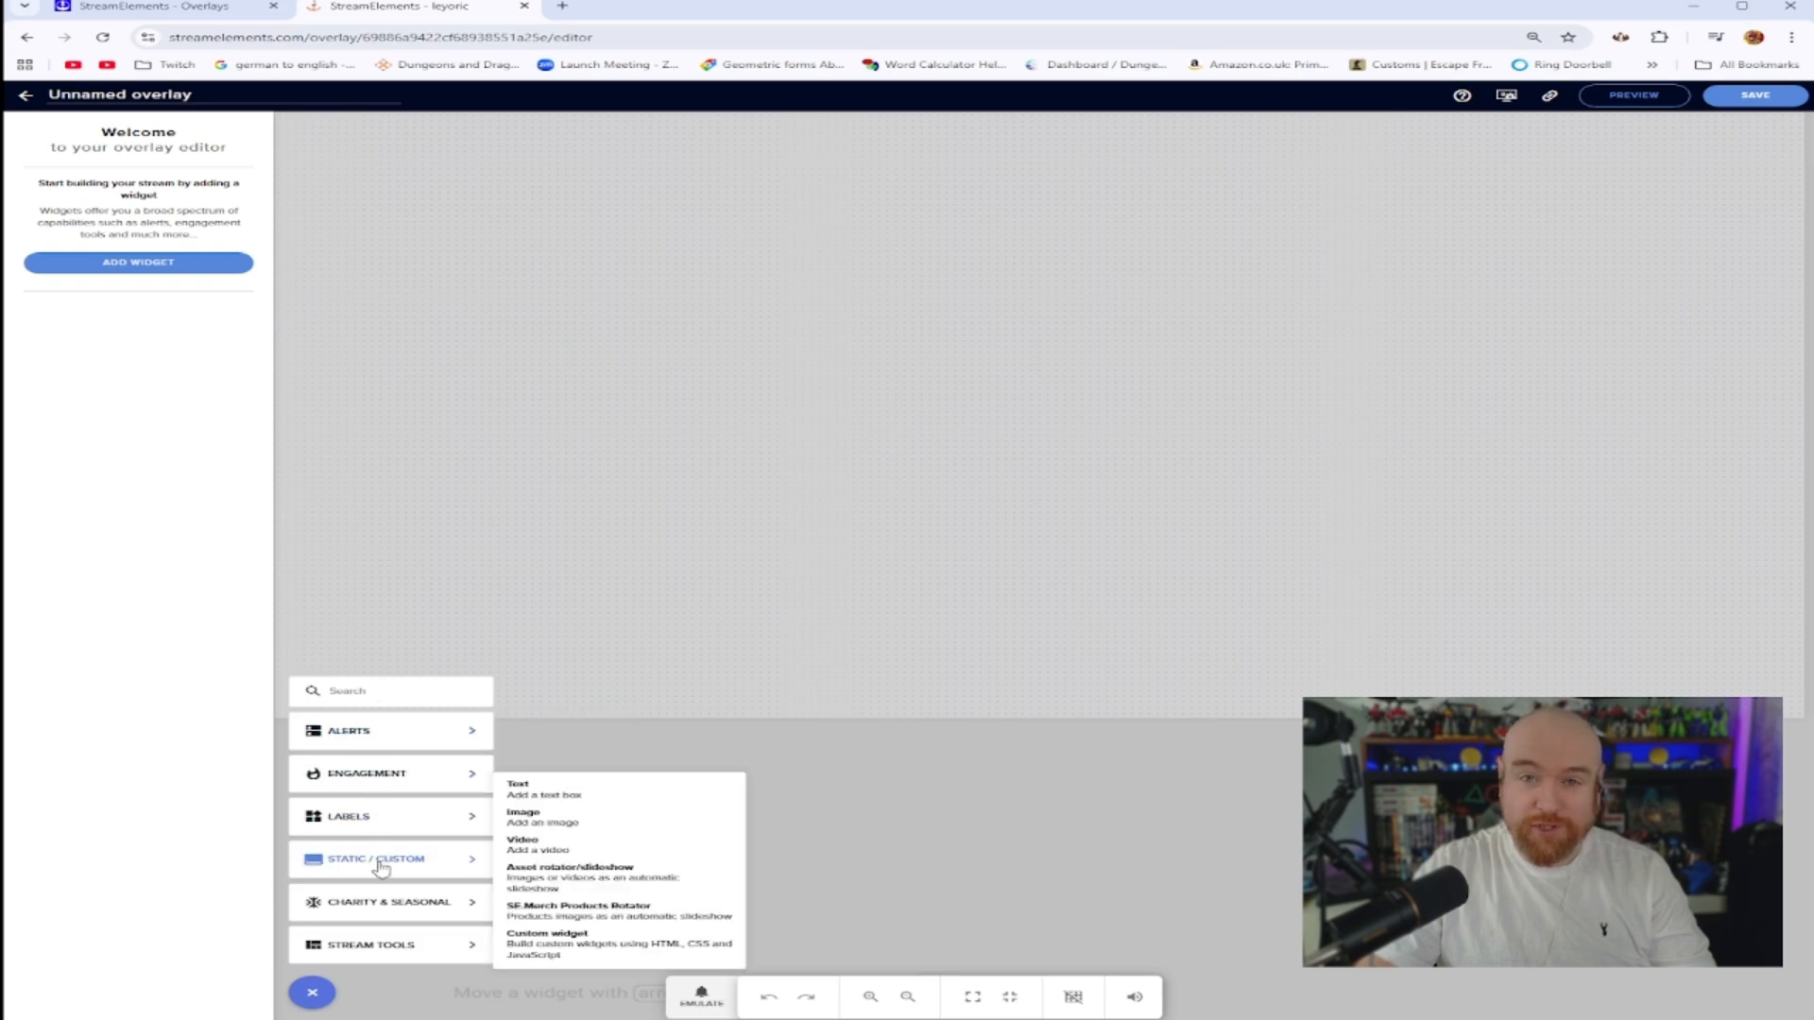
left_click(577, 955)
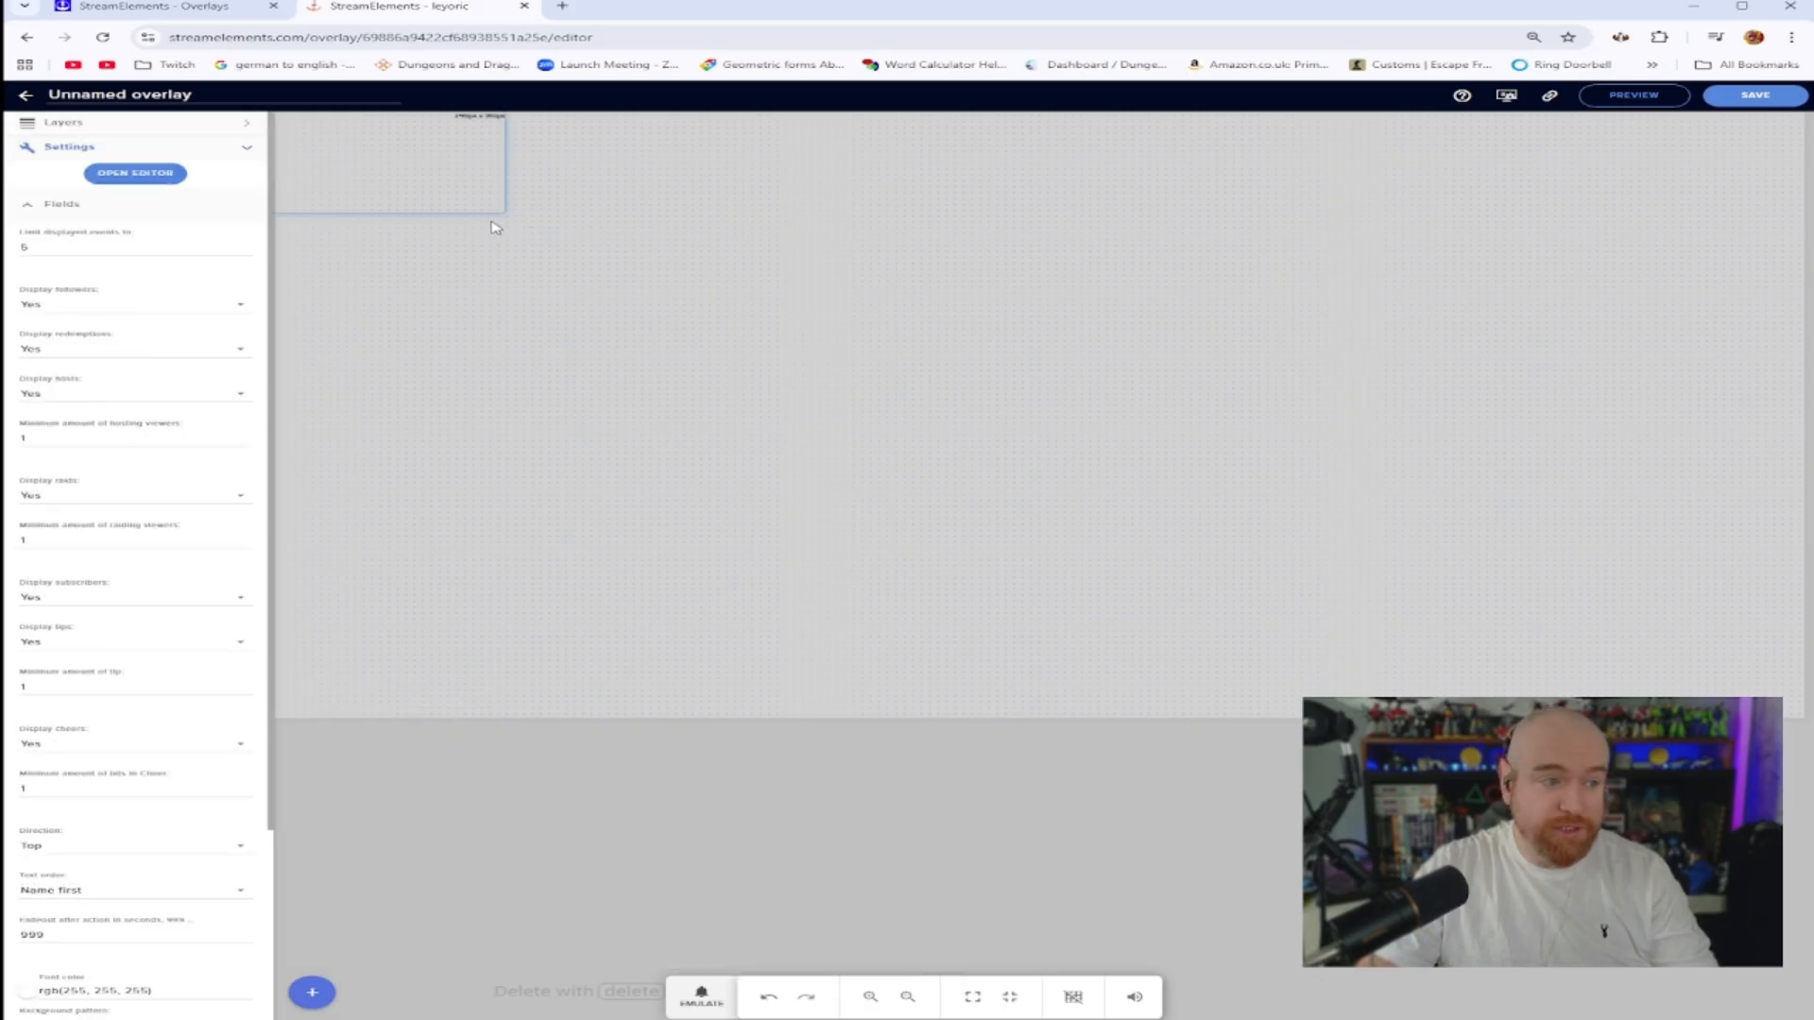
left_click_drag(501, 208, 1798, 714)
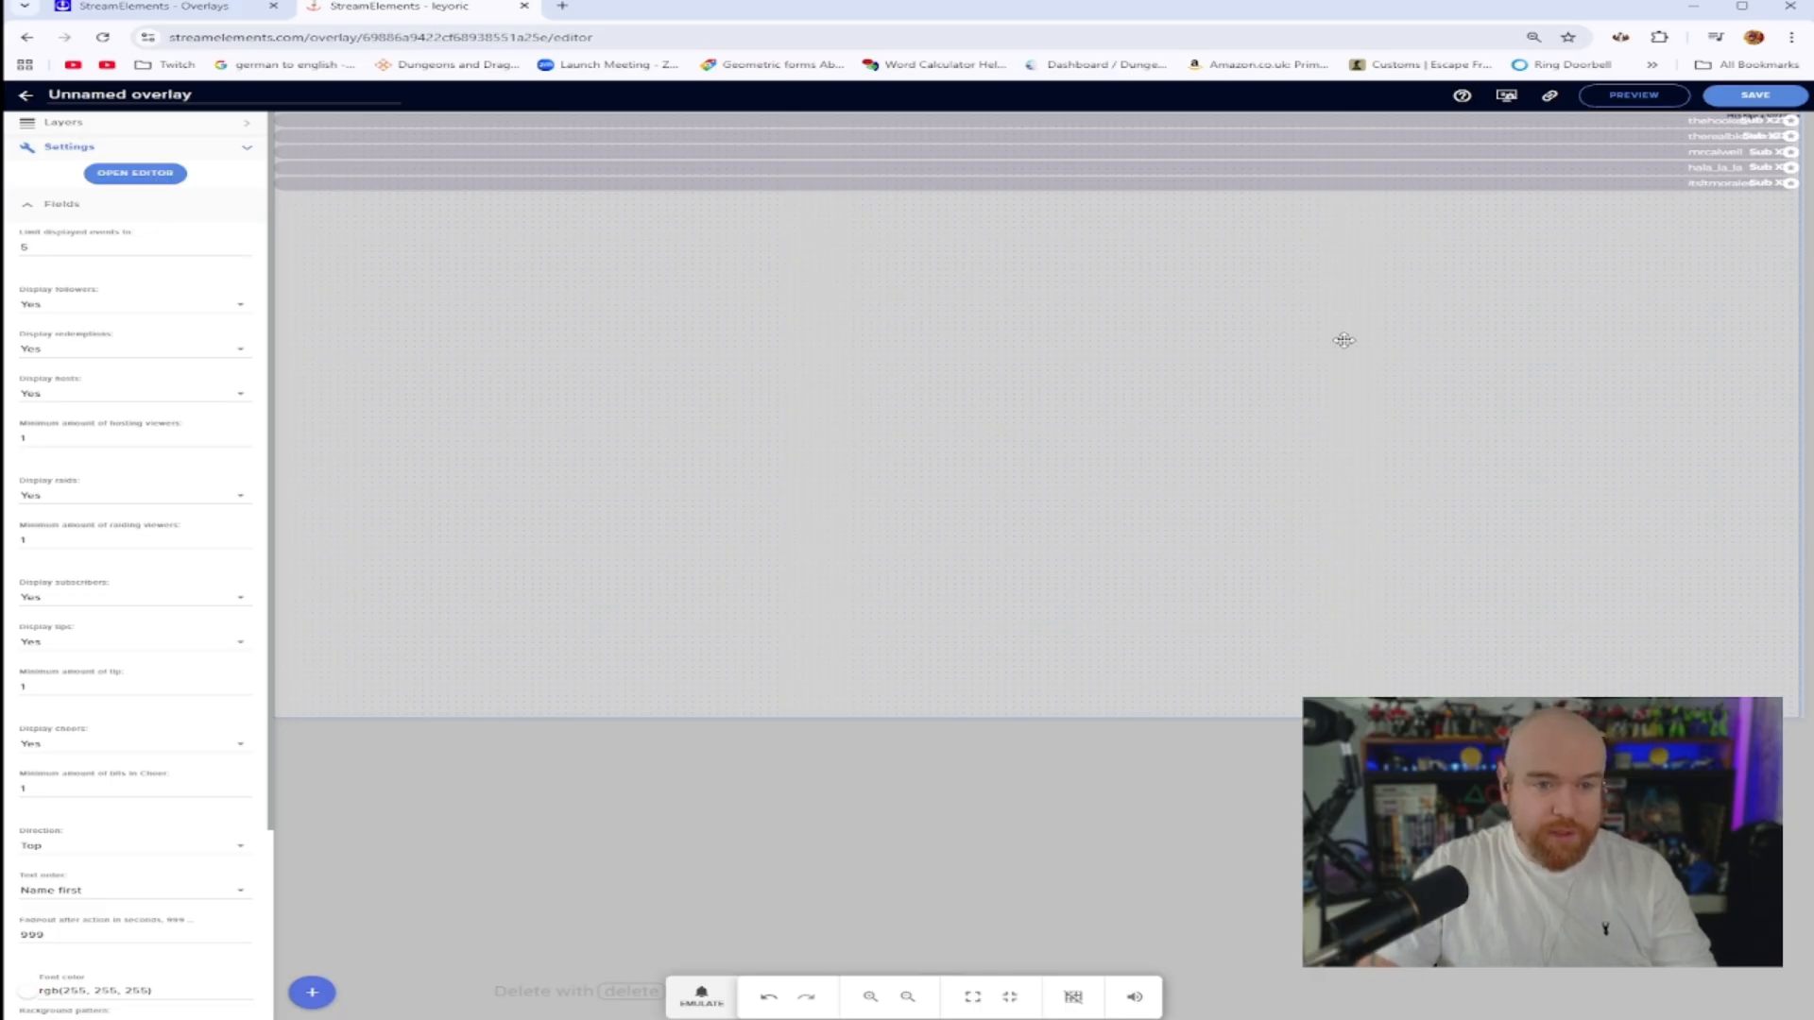
Open the widget's code editor and clear all default code from the HTML, CSS, JS, Fields and Data tabs
left_click(166, 176)
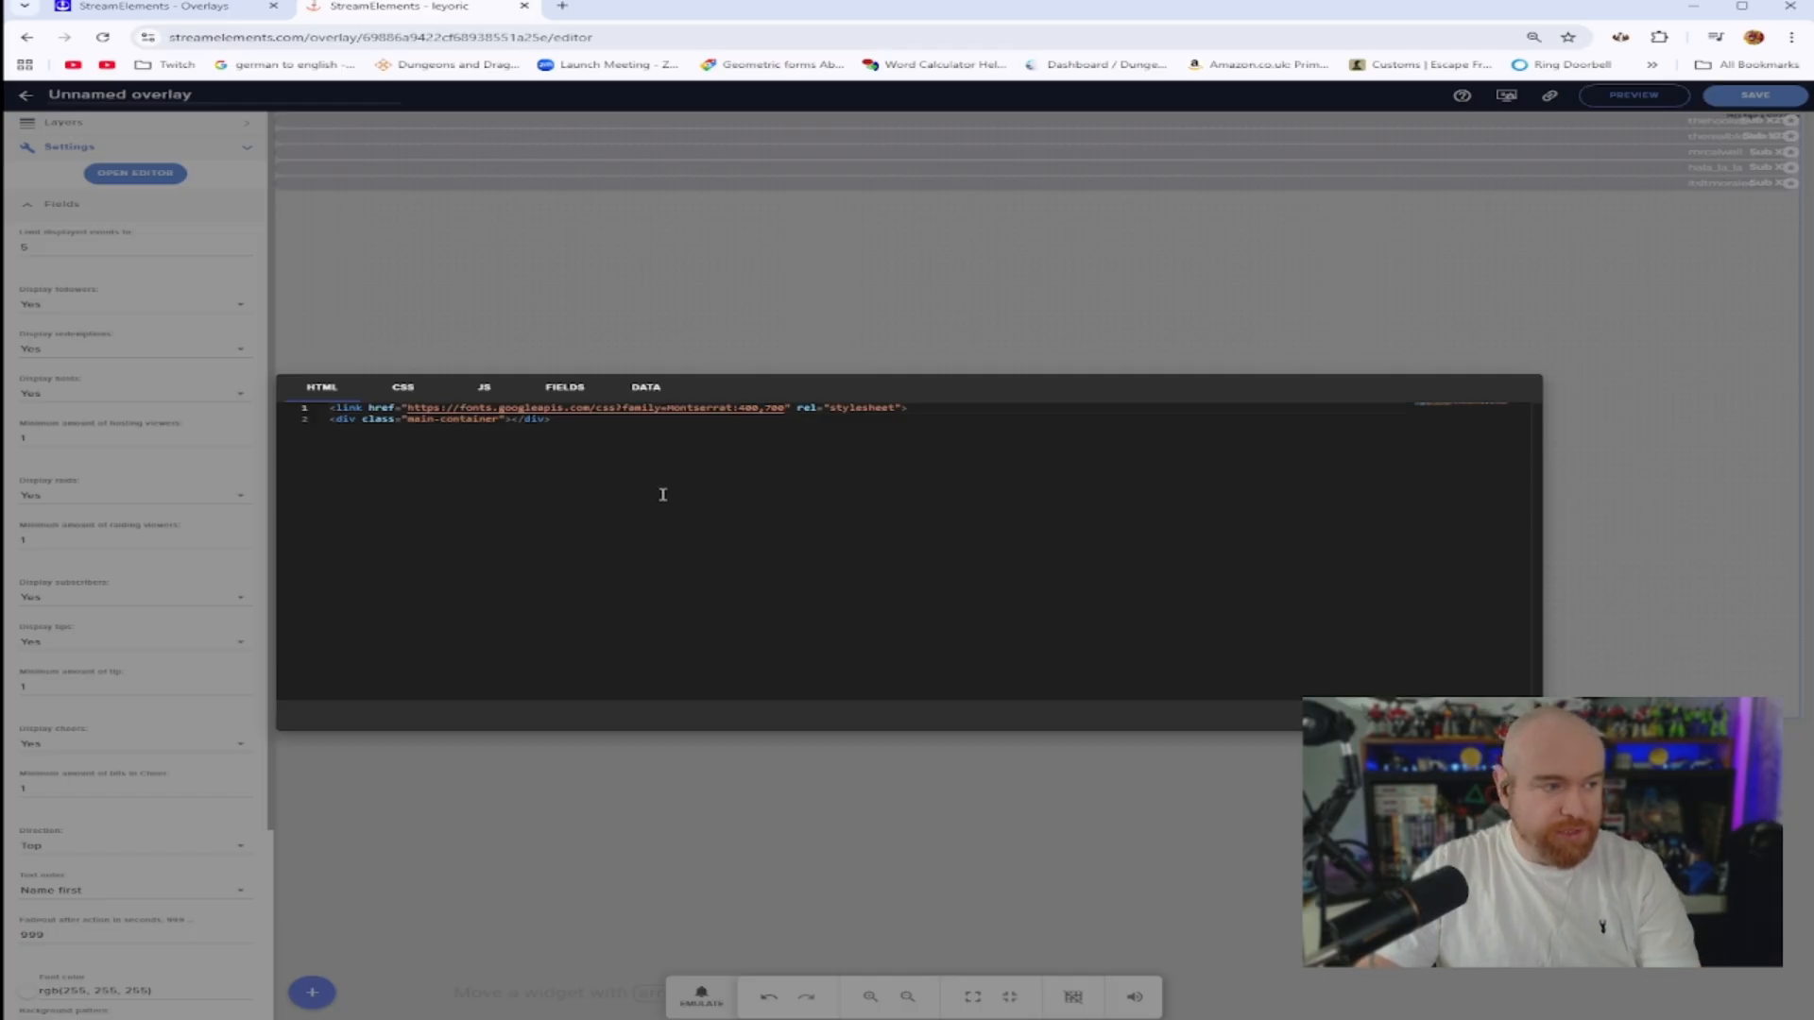
key("ctrl+a")
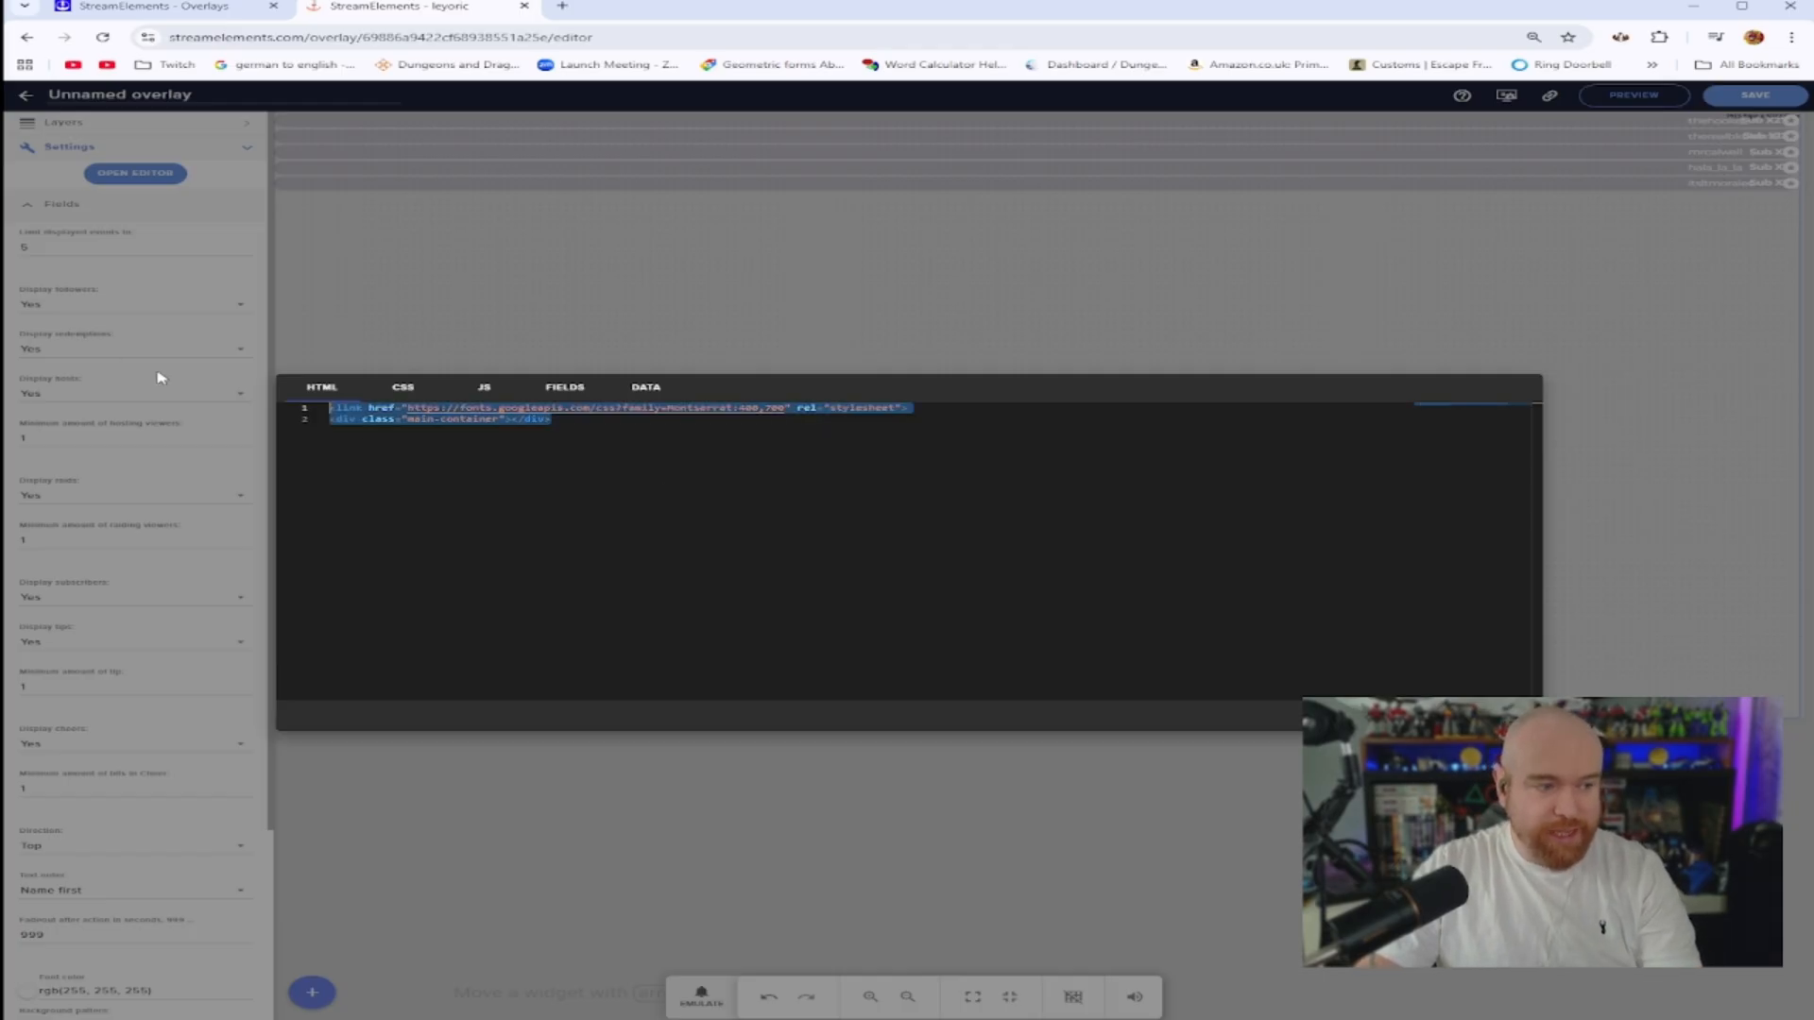
key("BackSpace")
left_click(403, 388)
left_click(730, 501)
key("ctrl+a")
key("BackSpace")
left_click(484, 387)
key("ctrl+a")
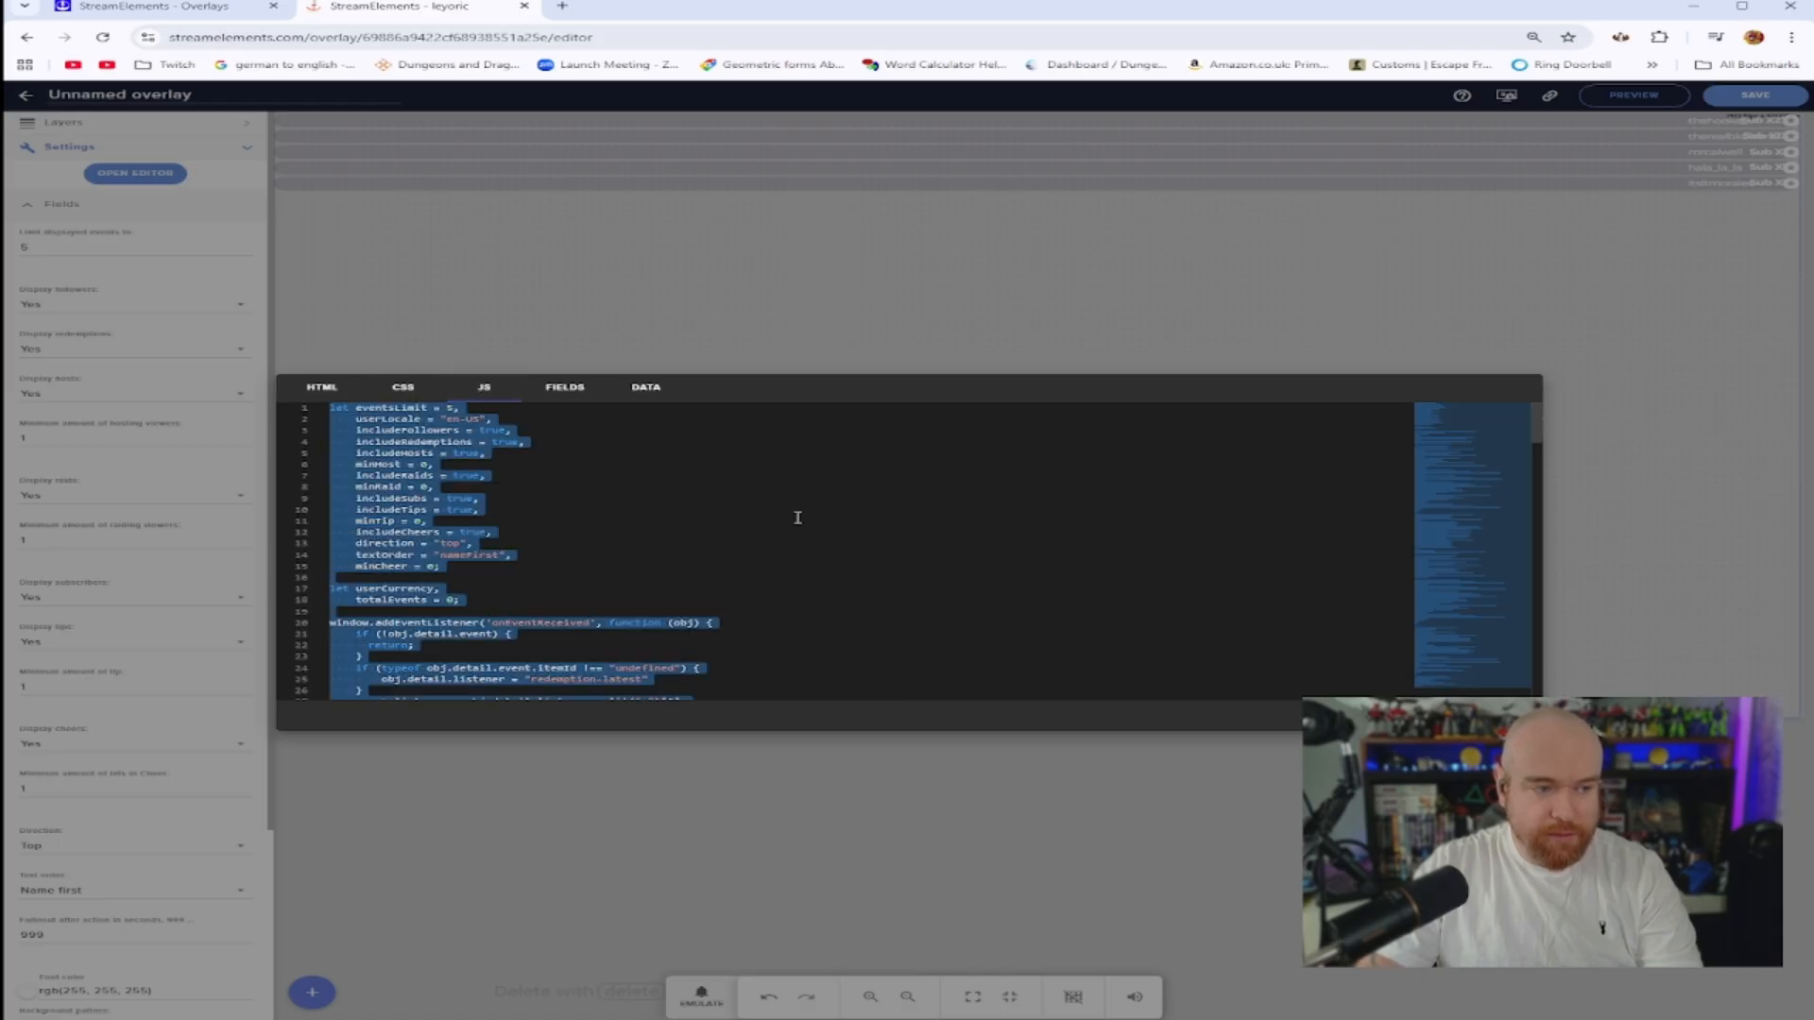
key("BackSpace")
left_click(563, 397)
triple_click(733, 493)
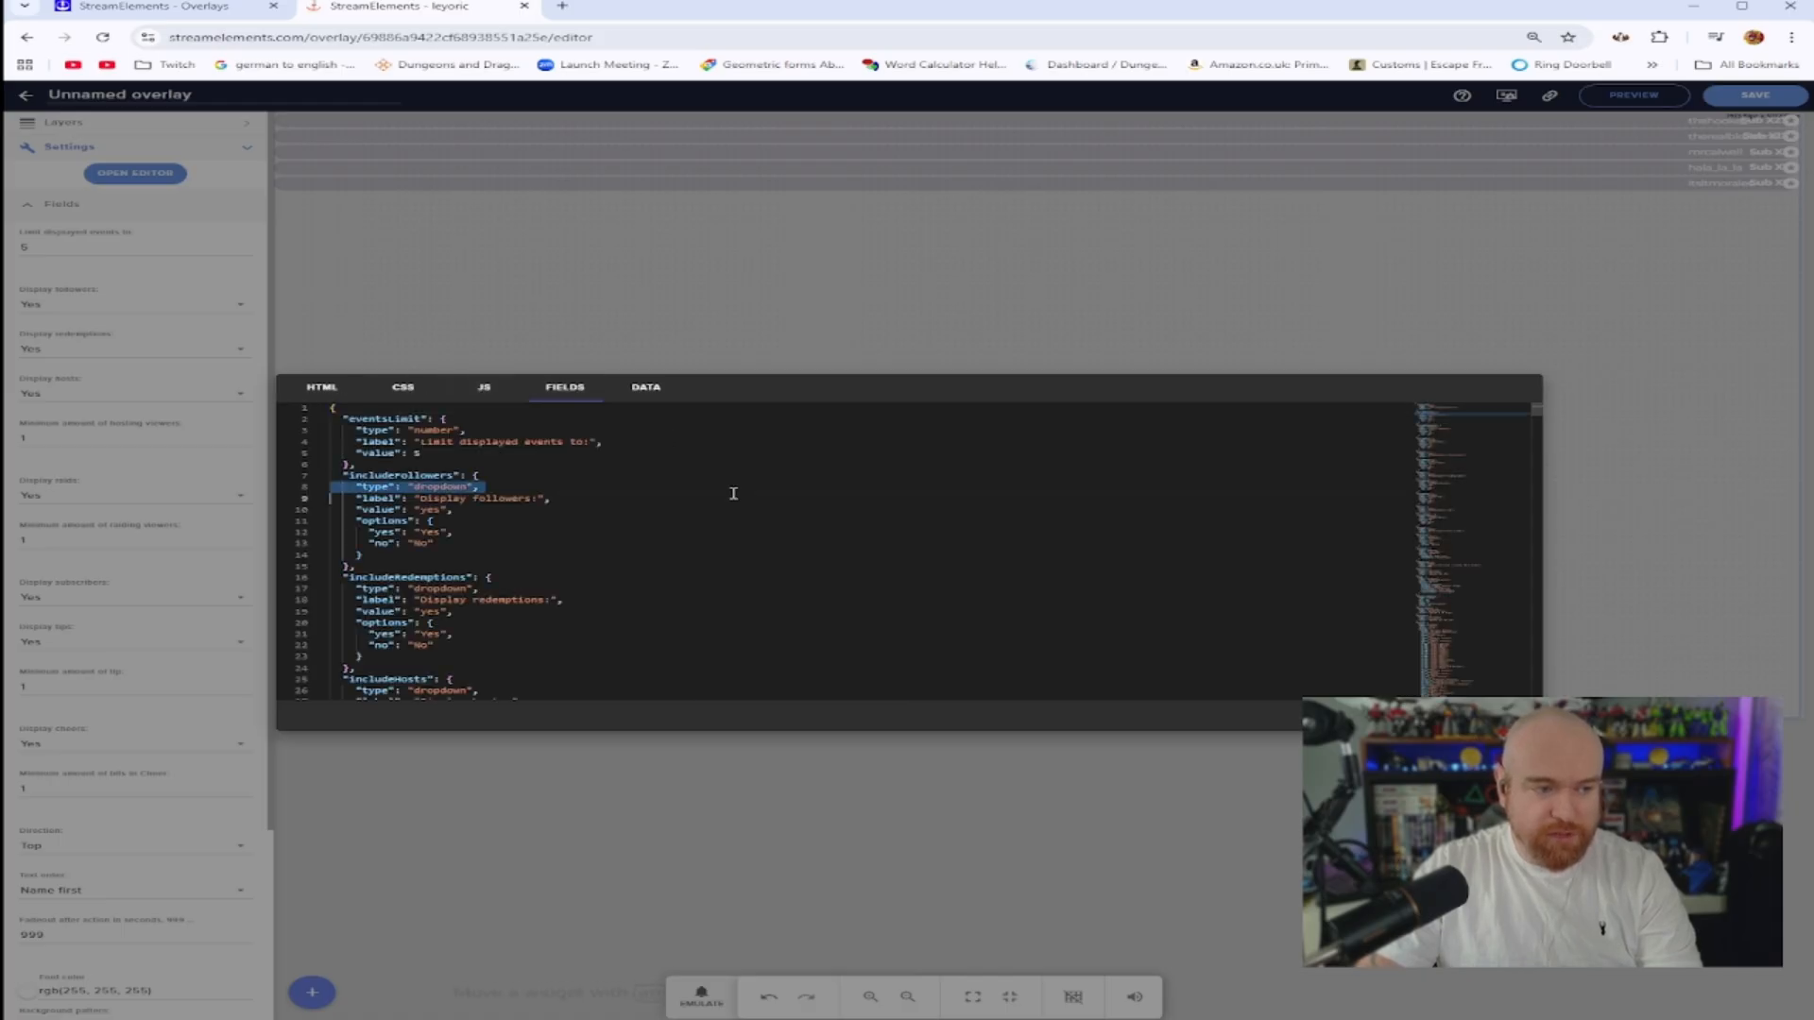
key("ctrl+a")
key("BackSpace")
left_click(648, 388)
key("ctrl+a")
key("BackSpace")
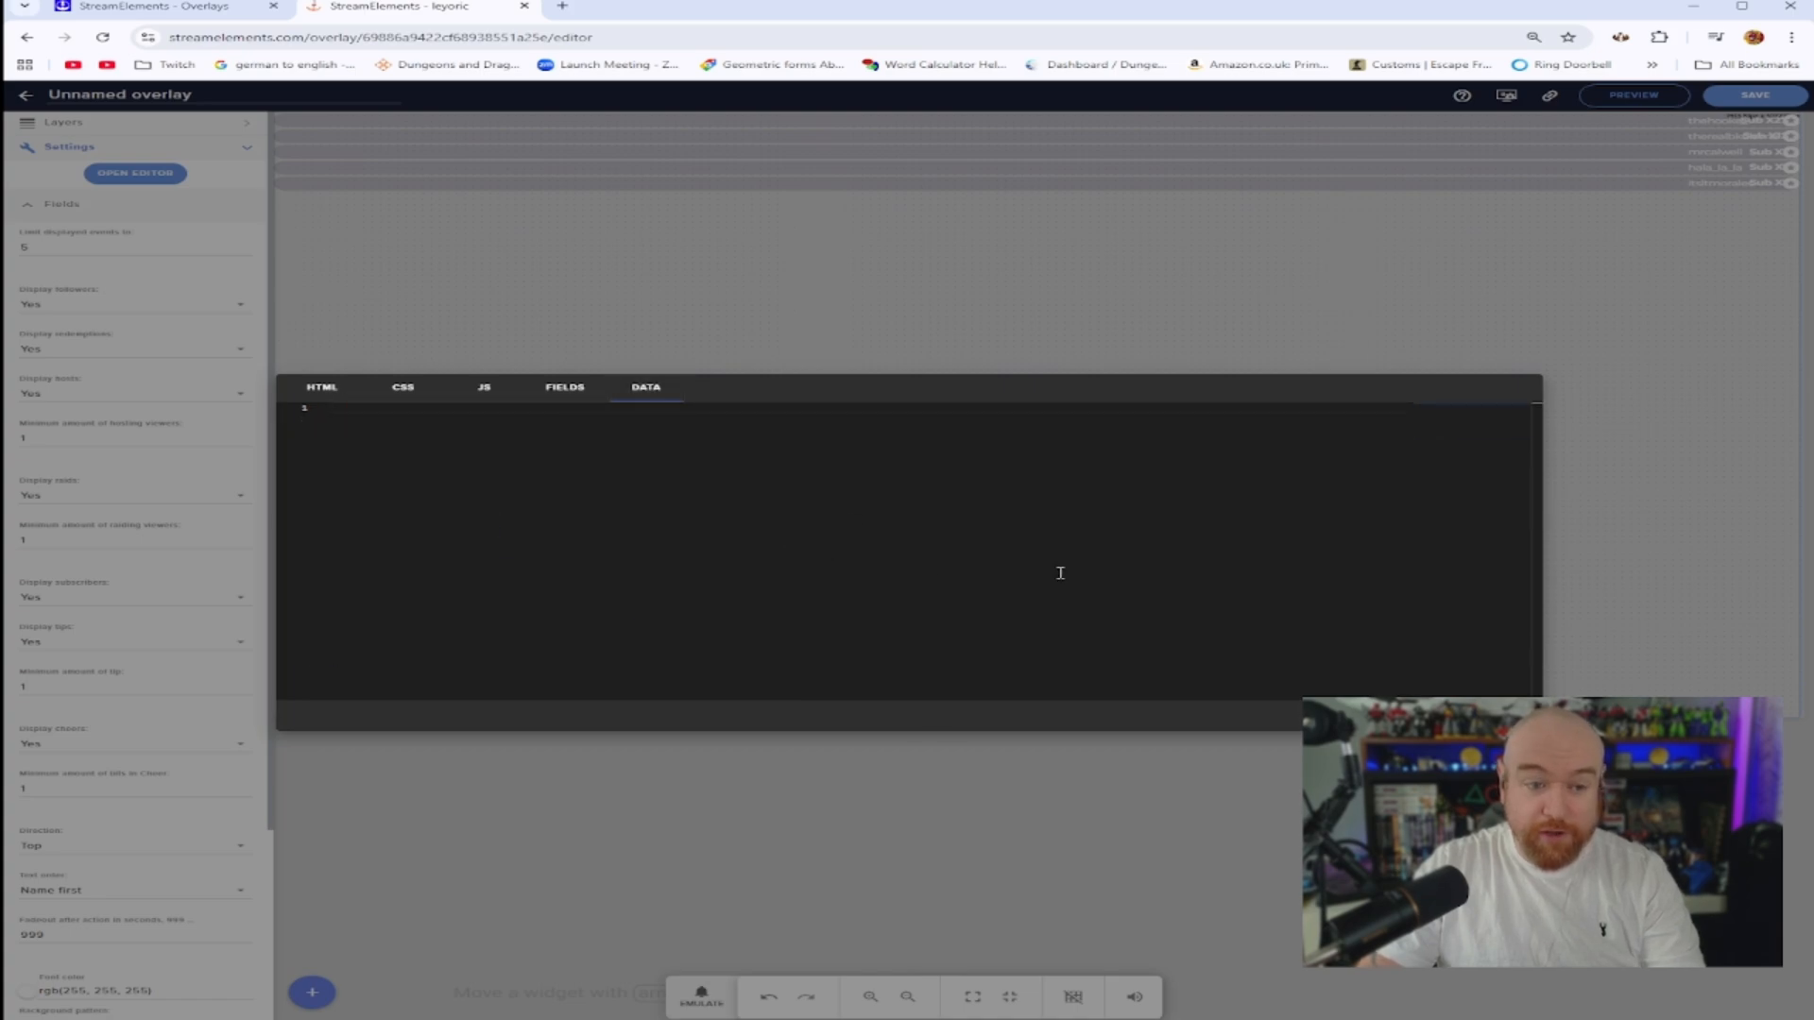
Copy the Pokemon Alert Widget code from the CodePen pen and paste it into the widget's HTML tab
left_click(329, 390)
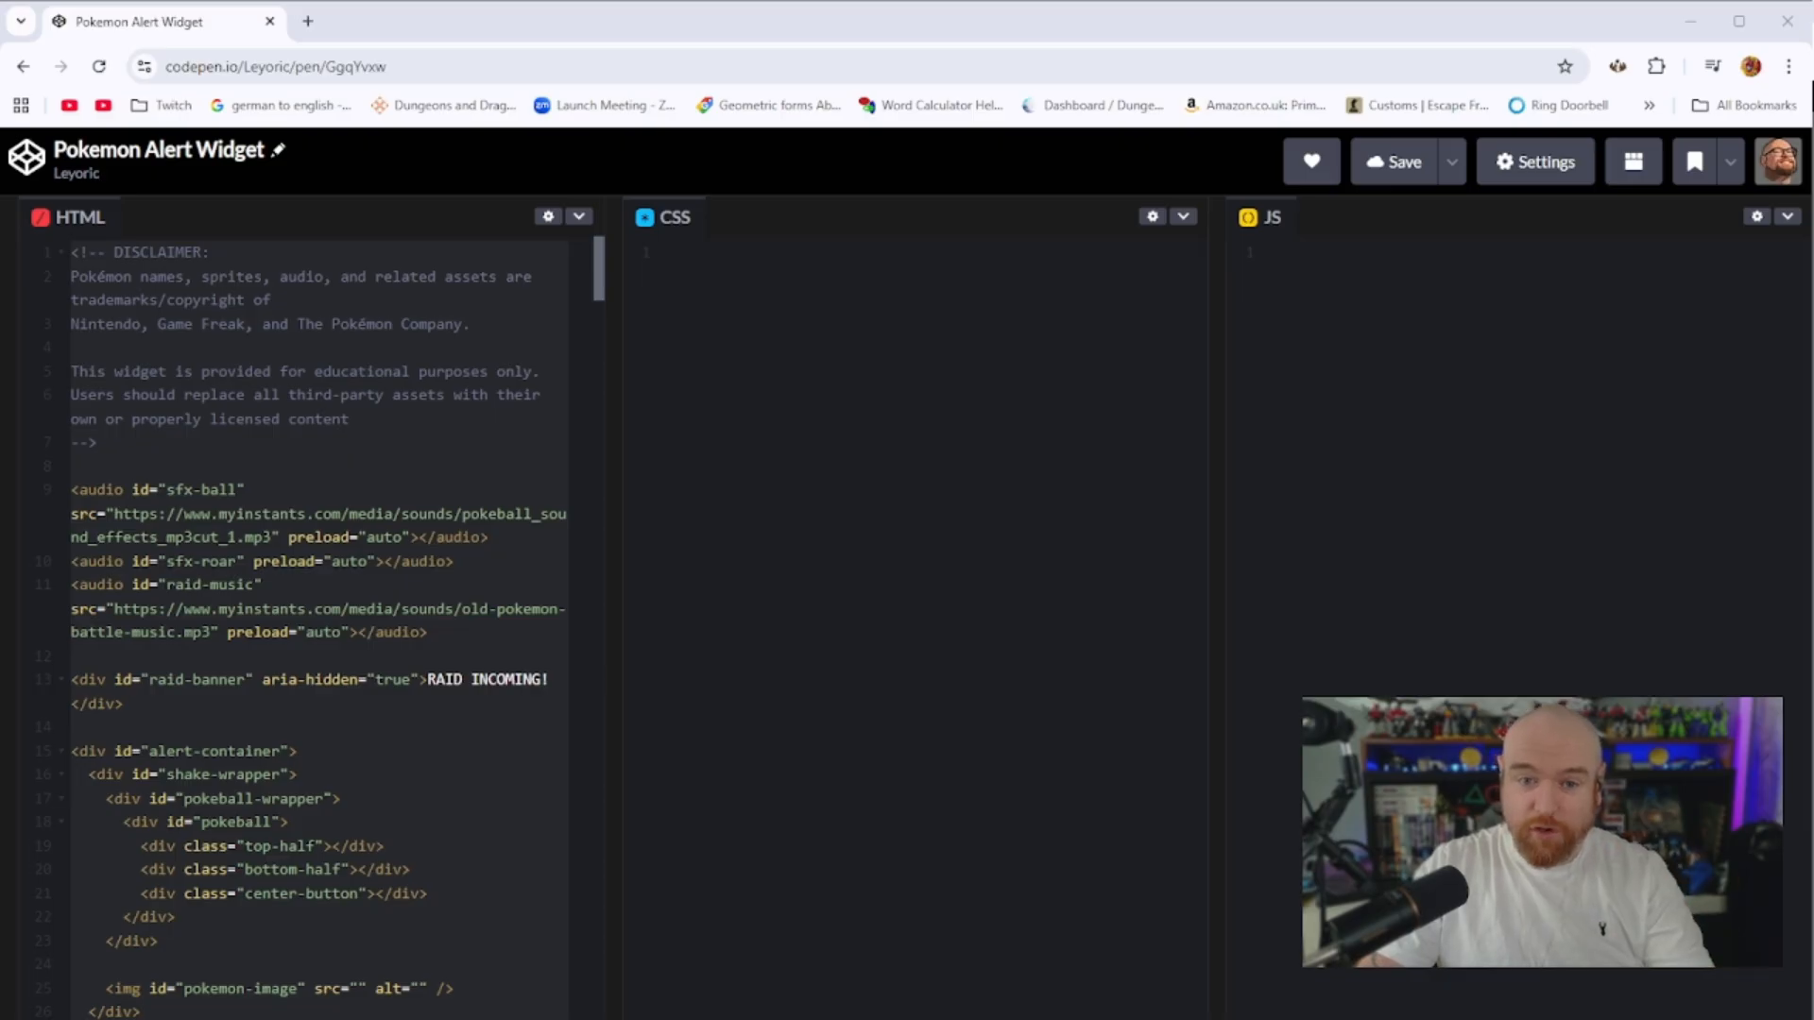
left_click(409, 478)
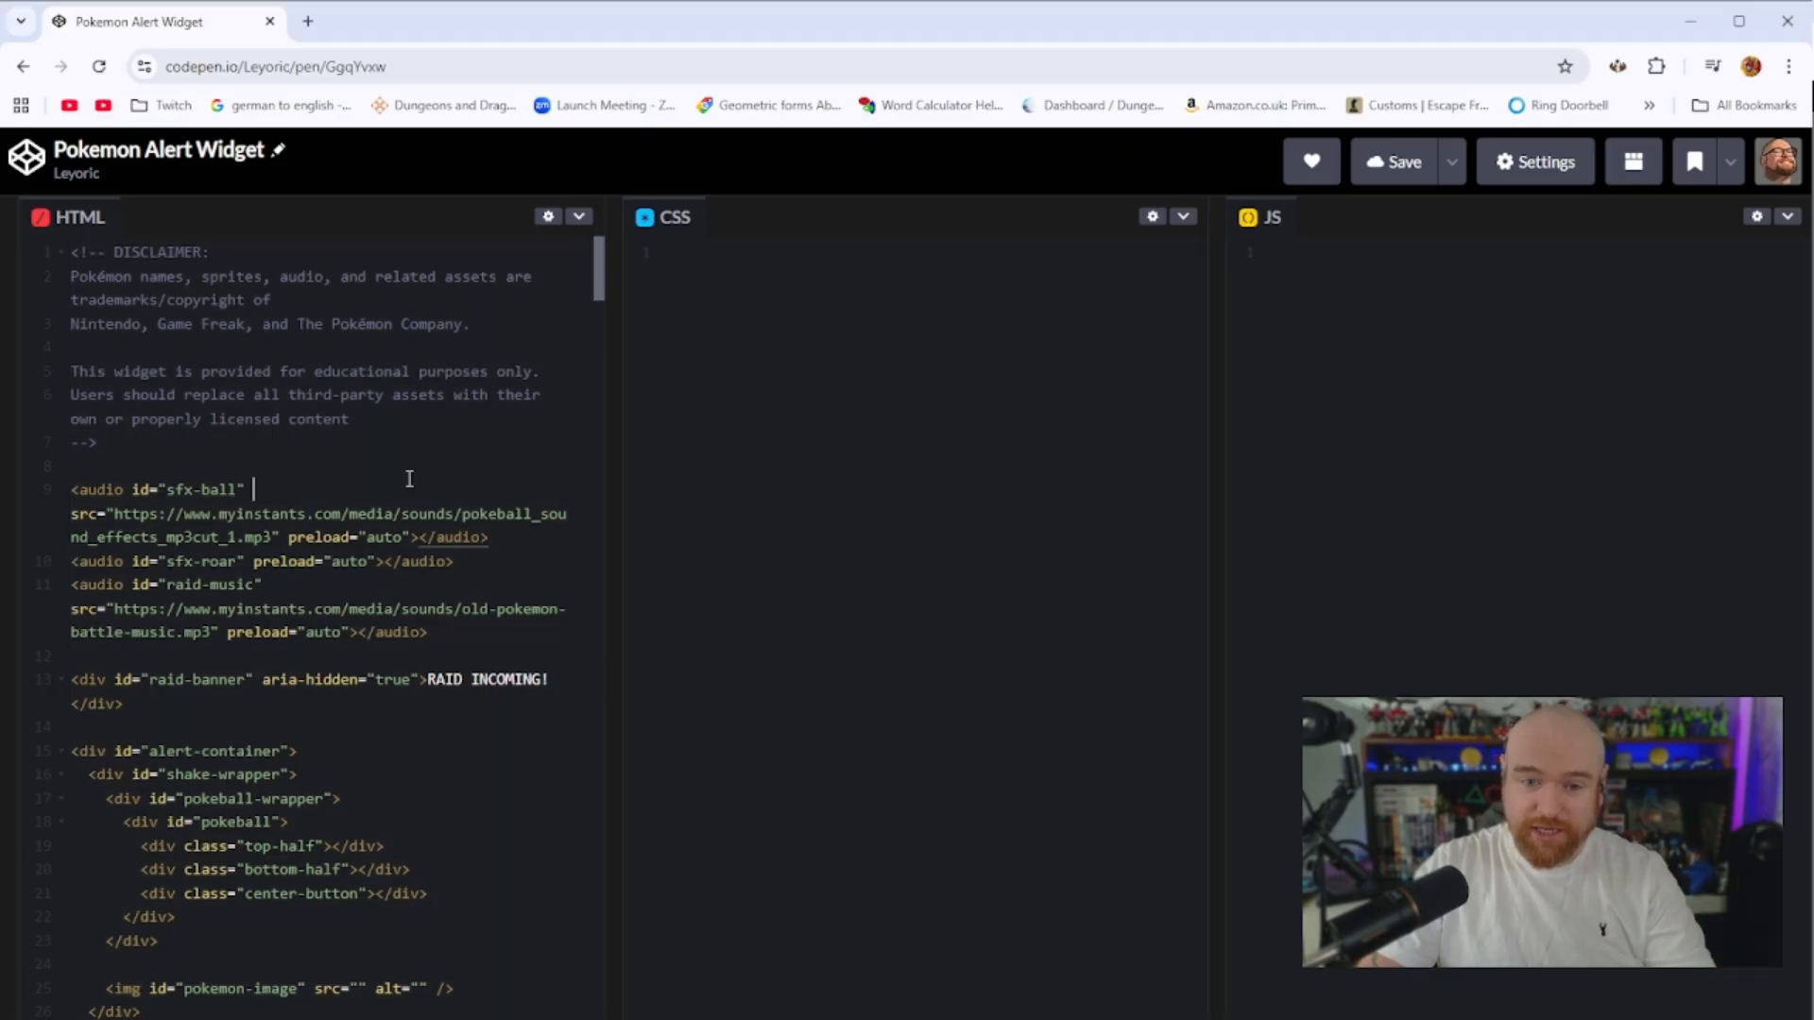
left_click(315, 451)
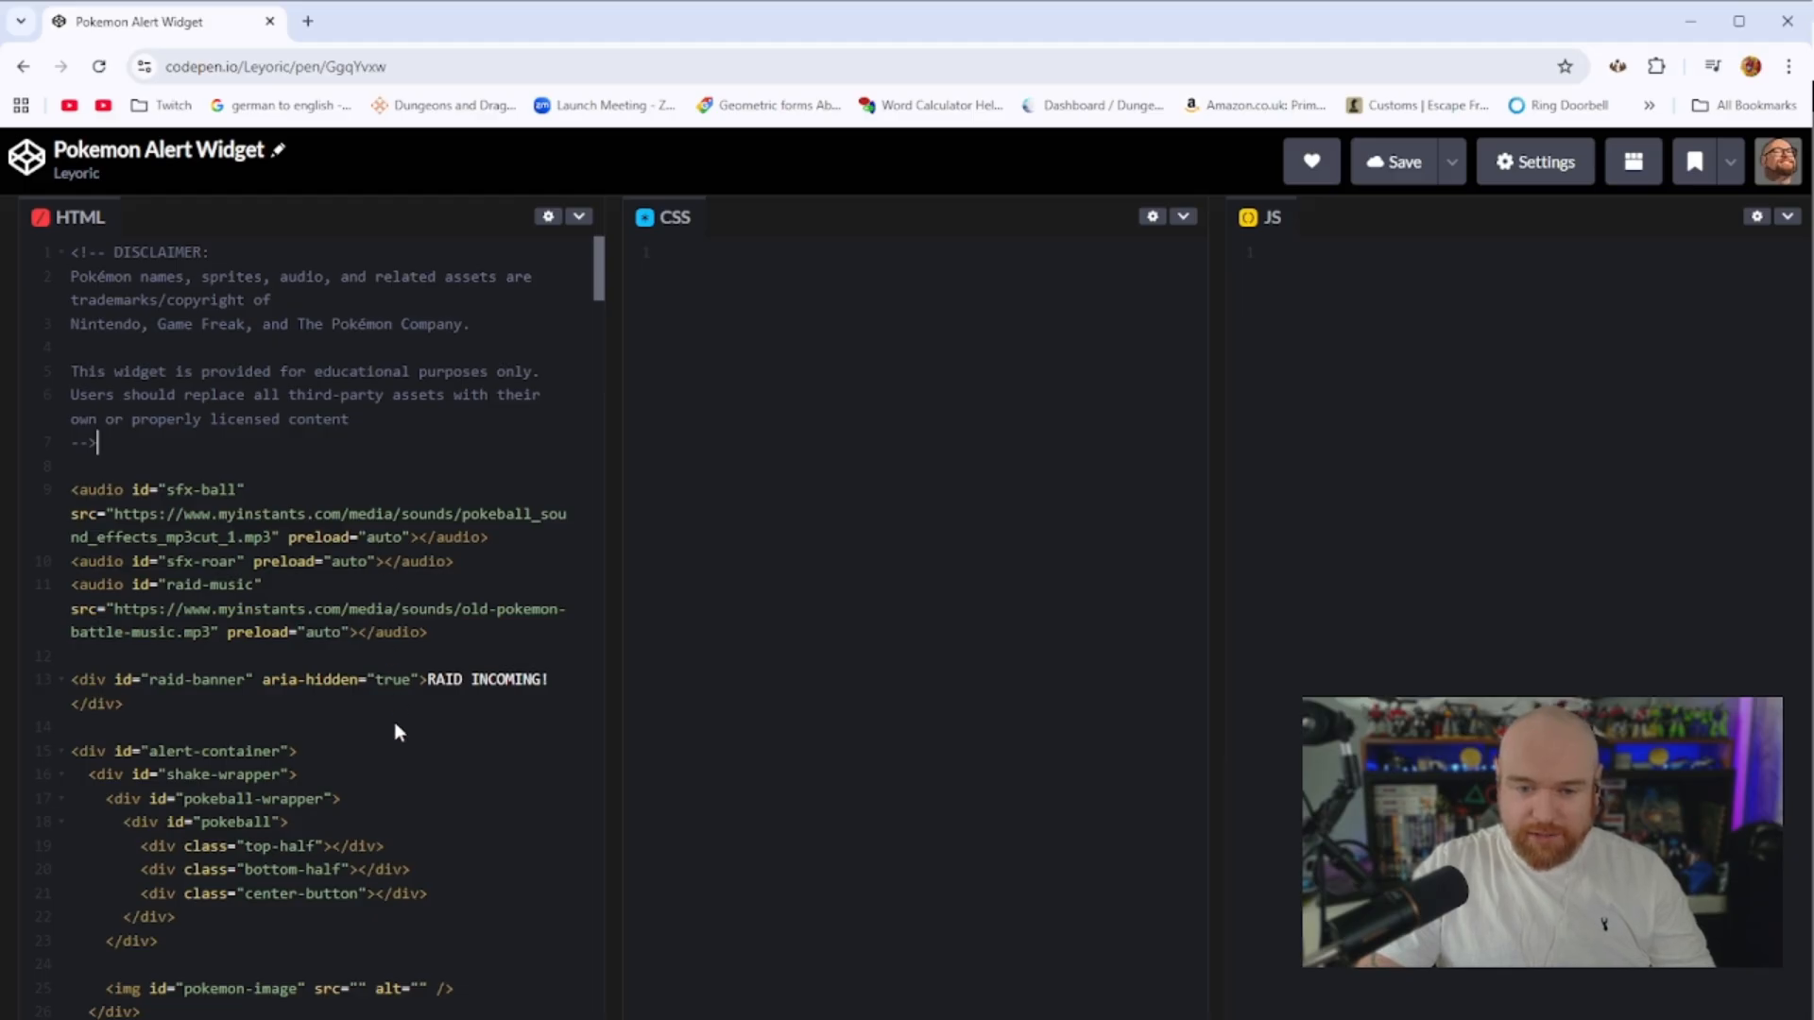
key("ctrl+a")
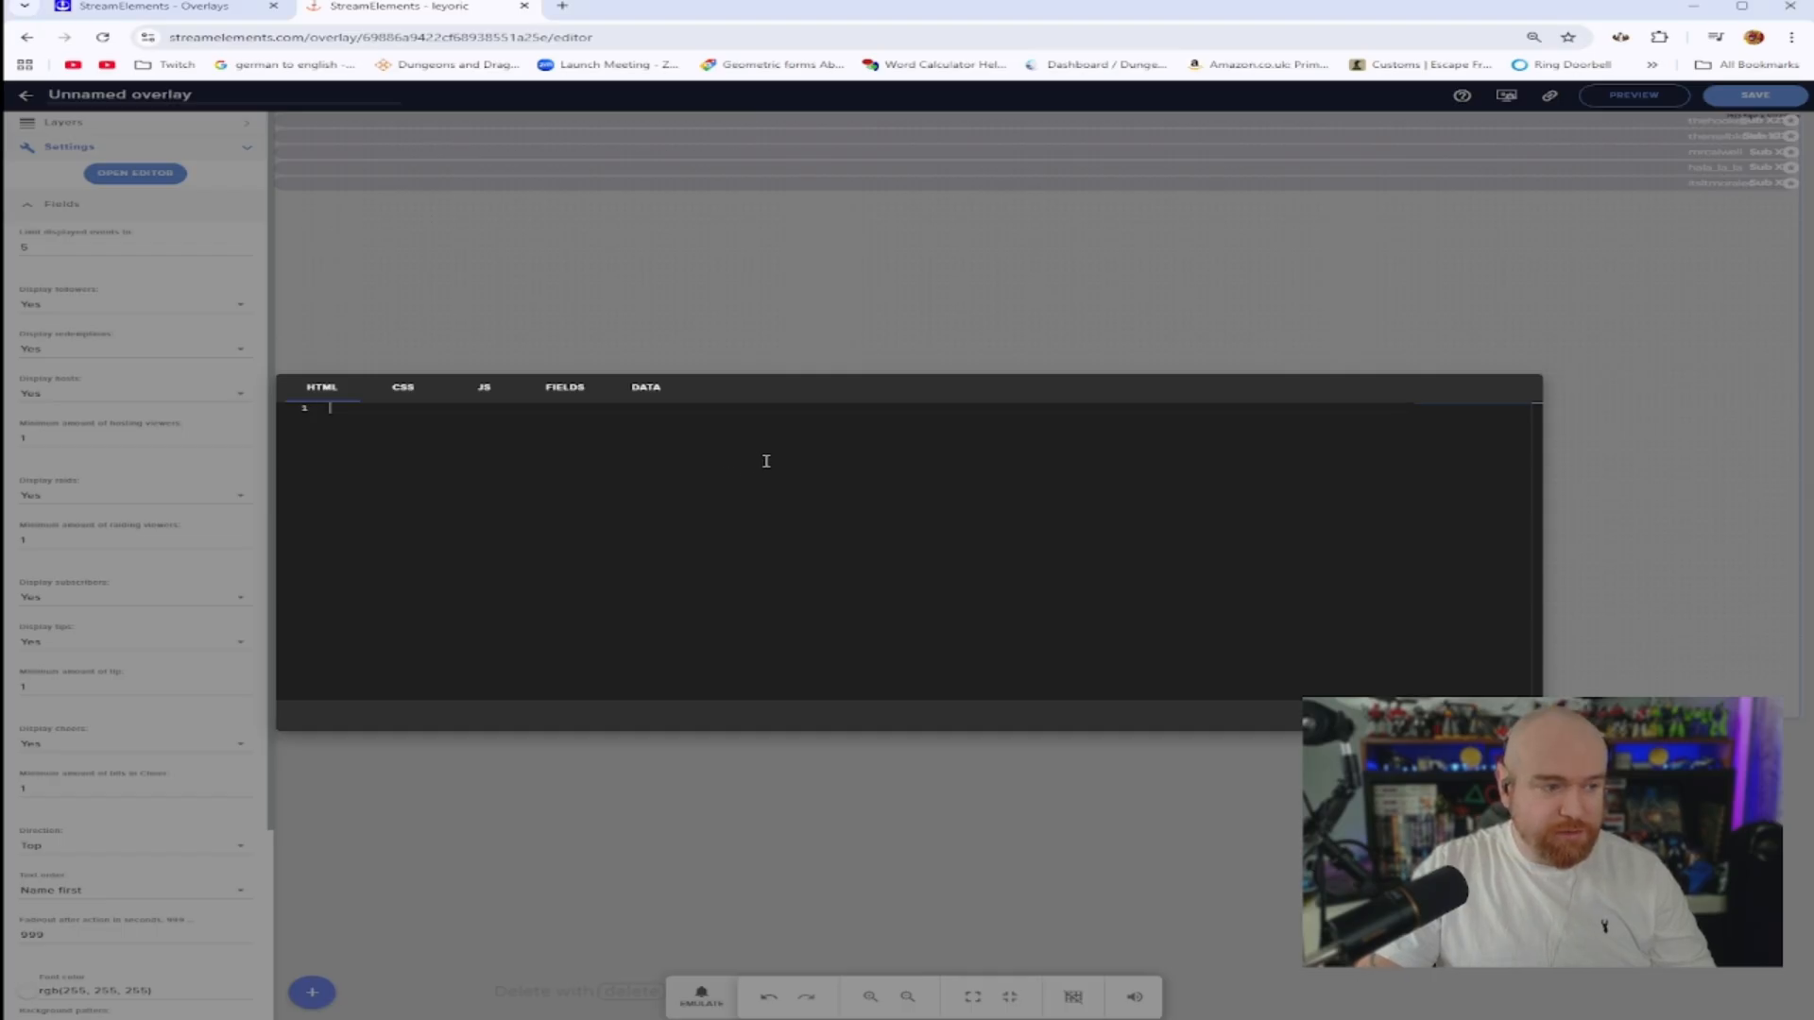
key("ctrl+v")
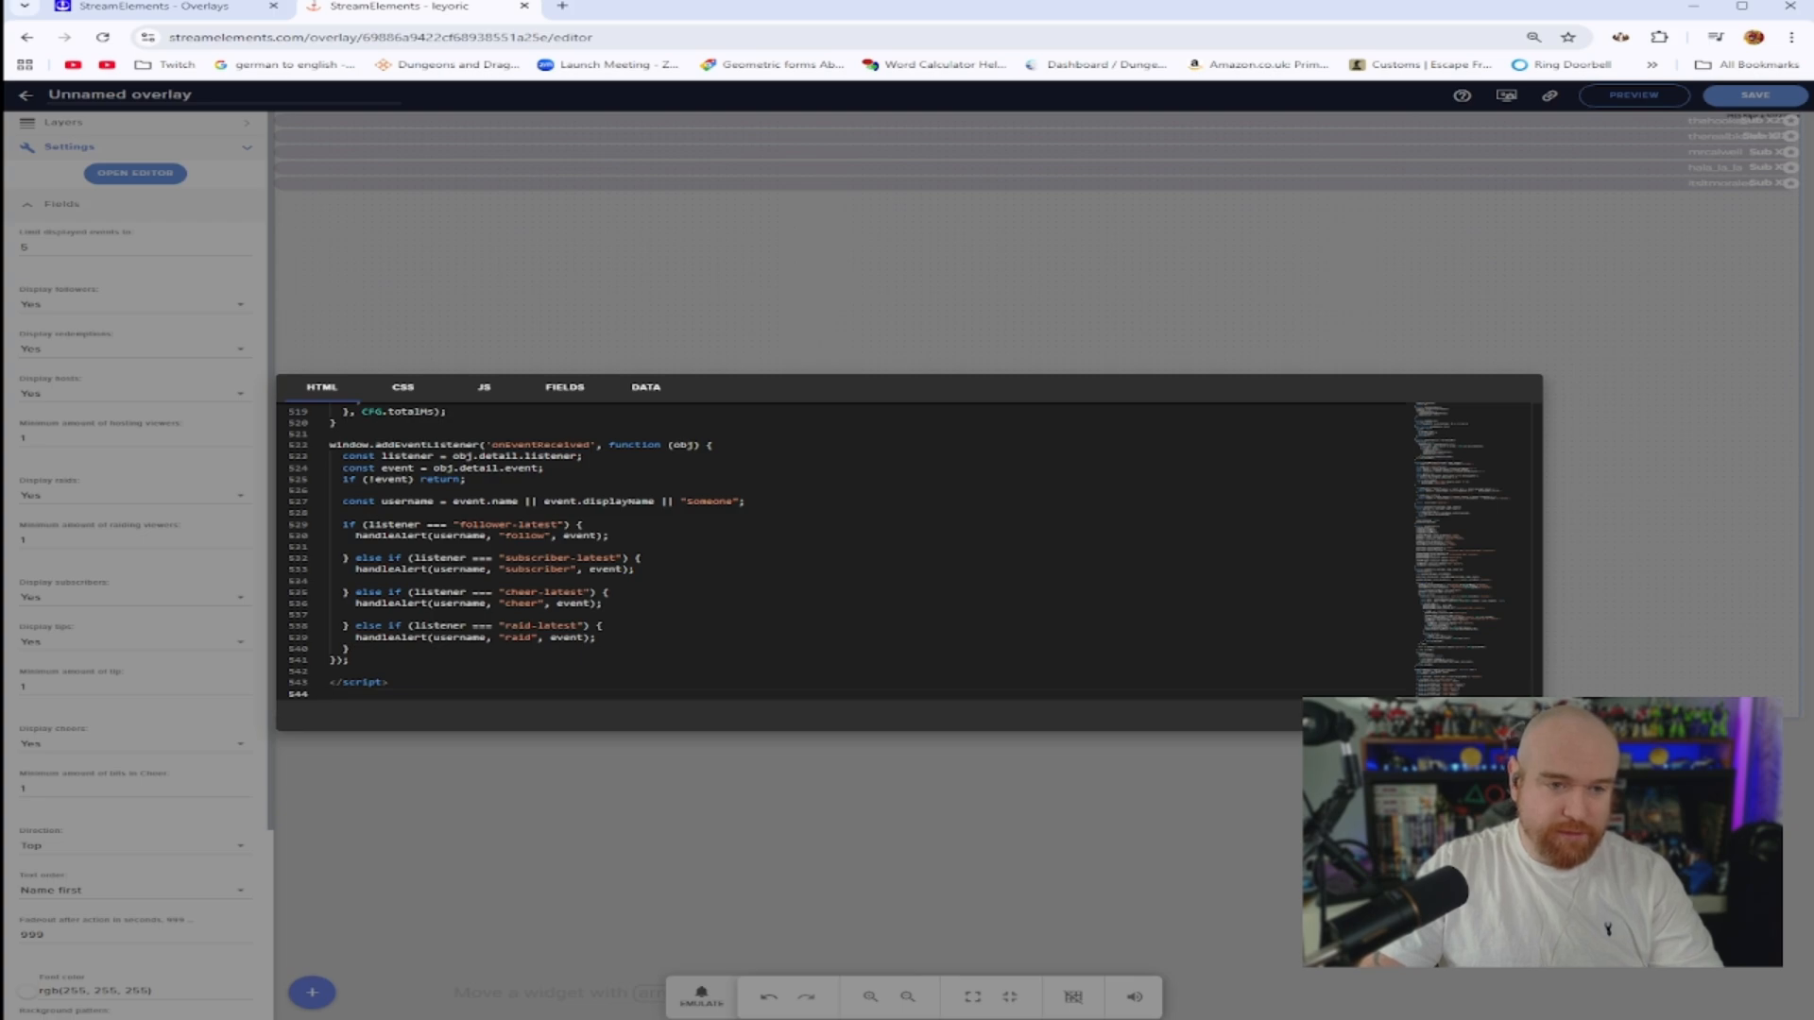
Close the editor, save the overlay as Pokemon Alert Widget, and reload the editor page
left_click(1507, 715)
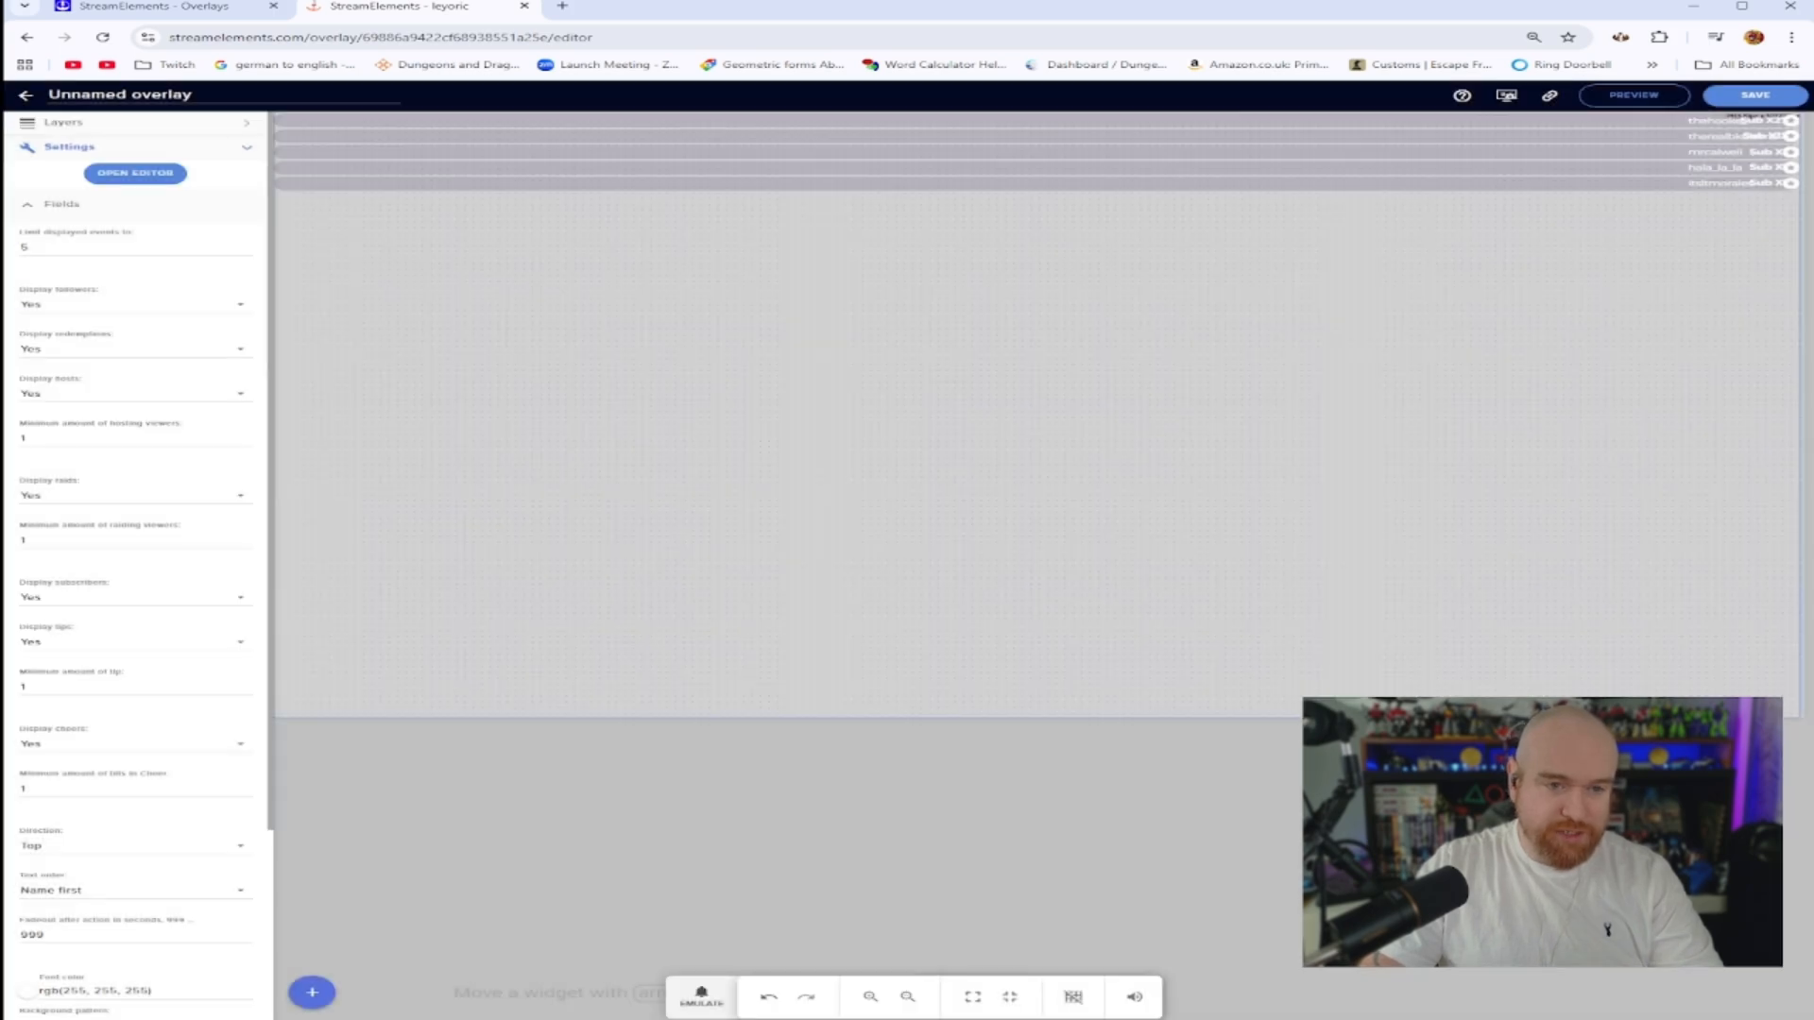
left_click(1756, 97)
left_click(833, 553)
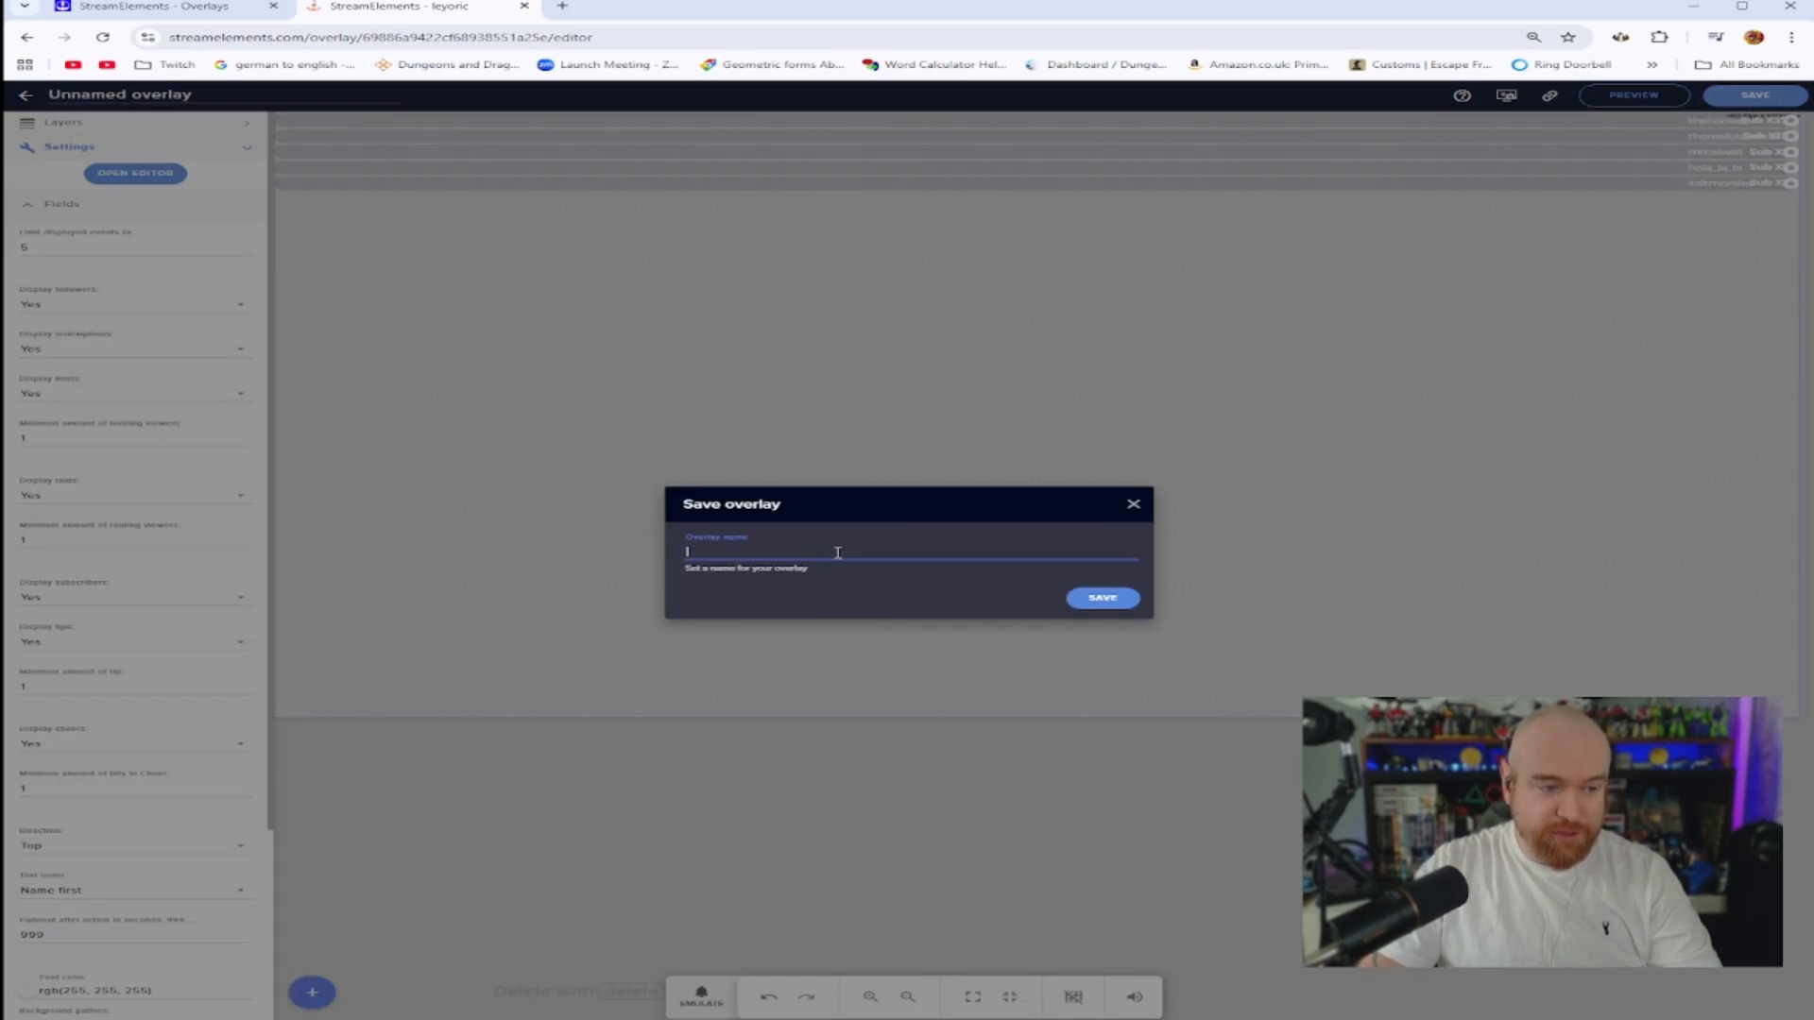
type("Poke")
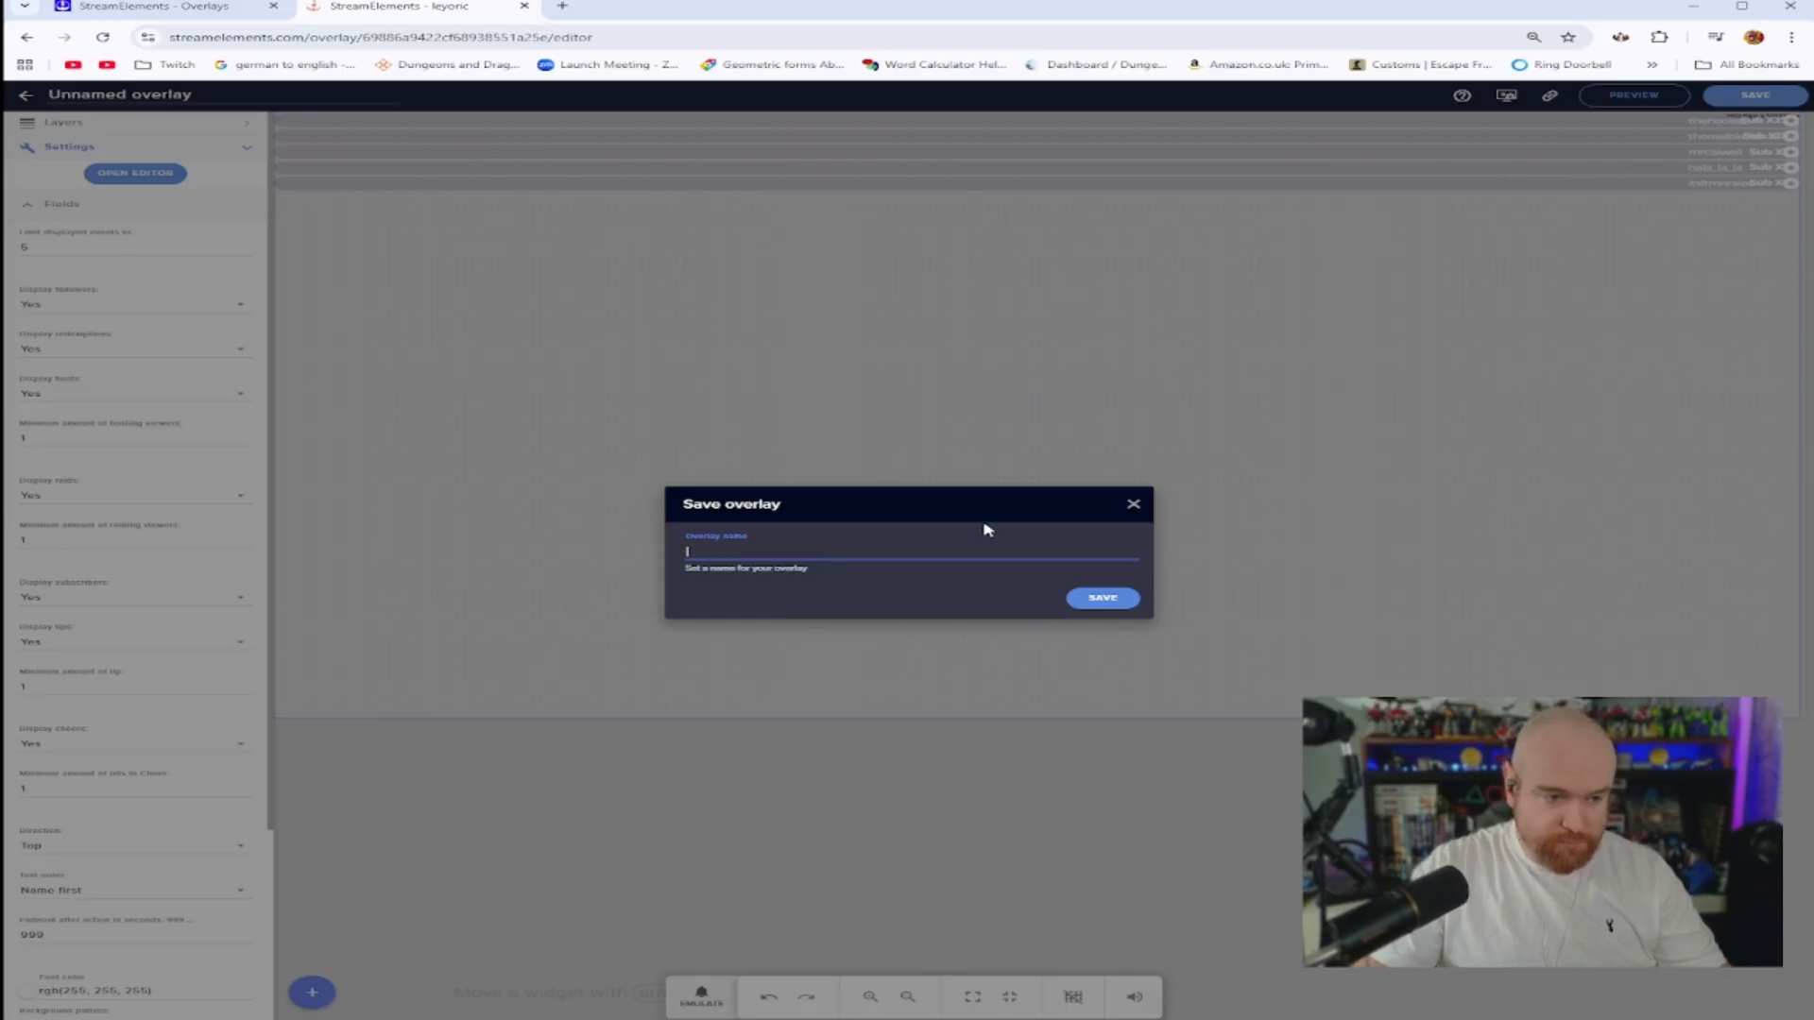
type("Pokemon Aler")
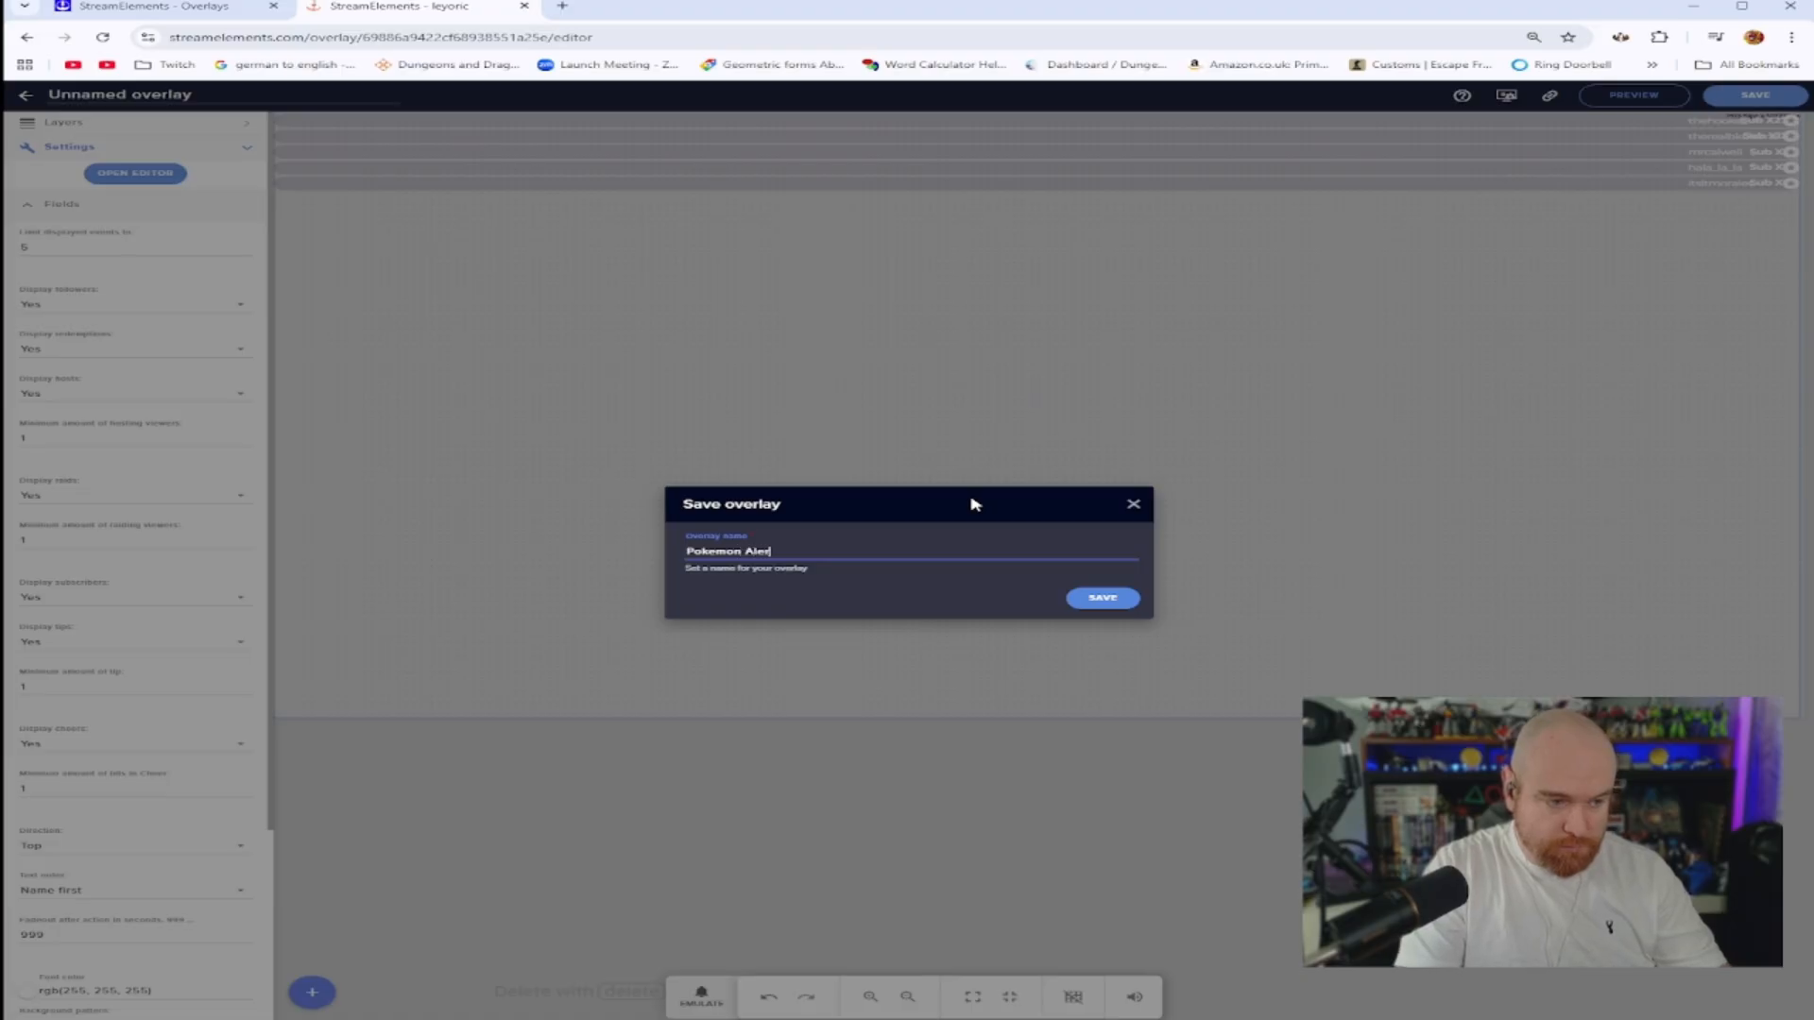
type("t Widget")
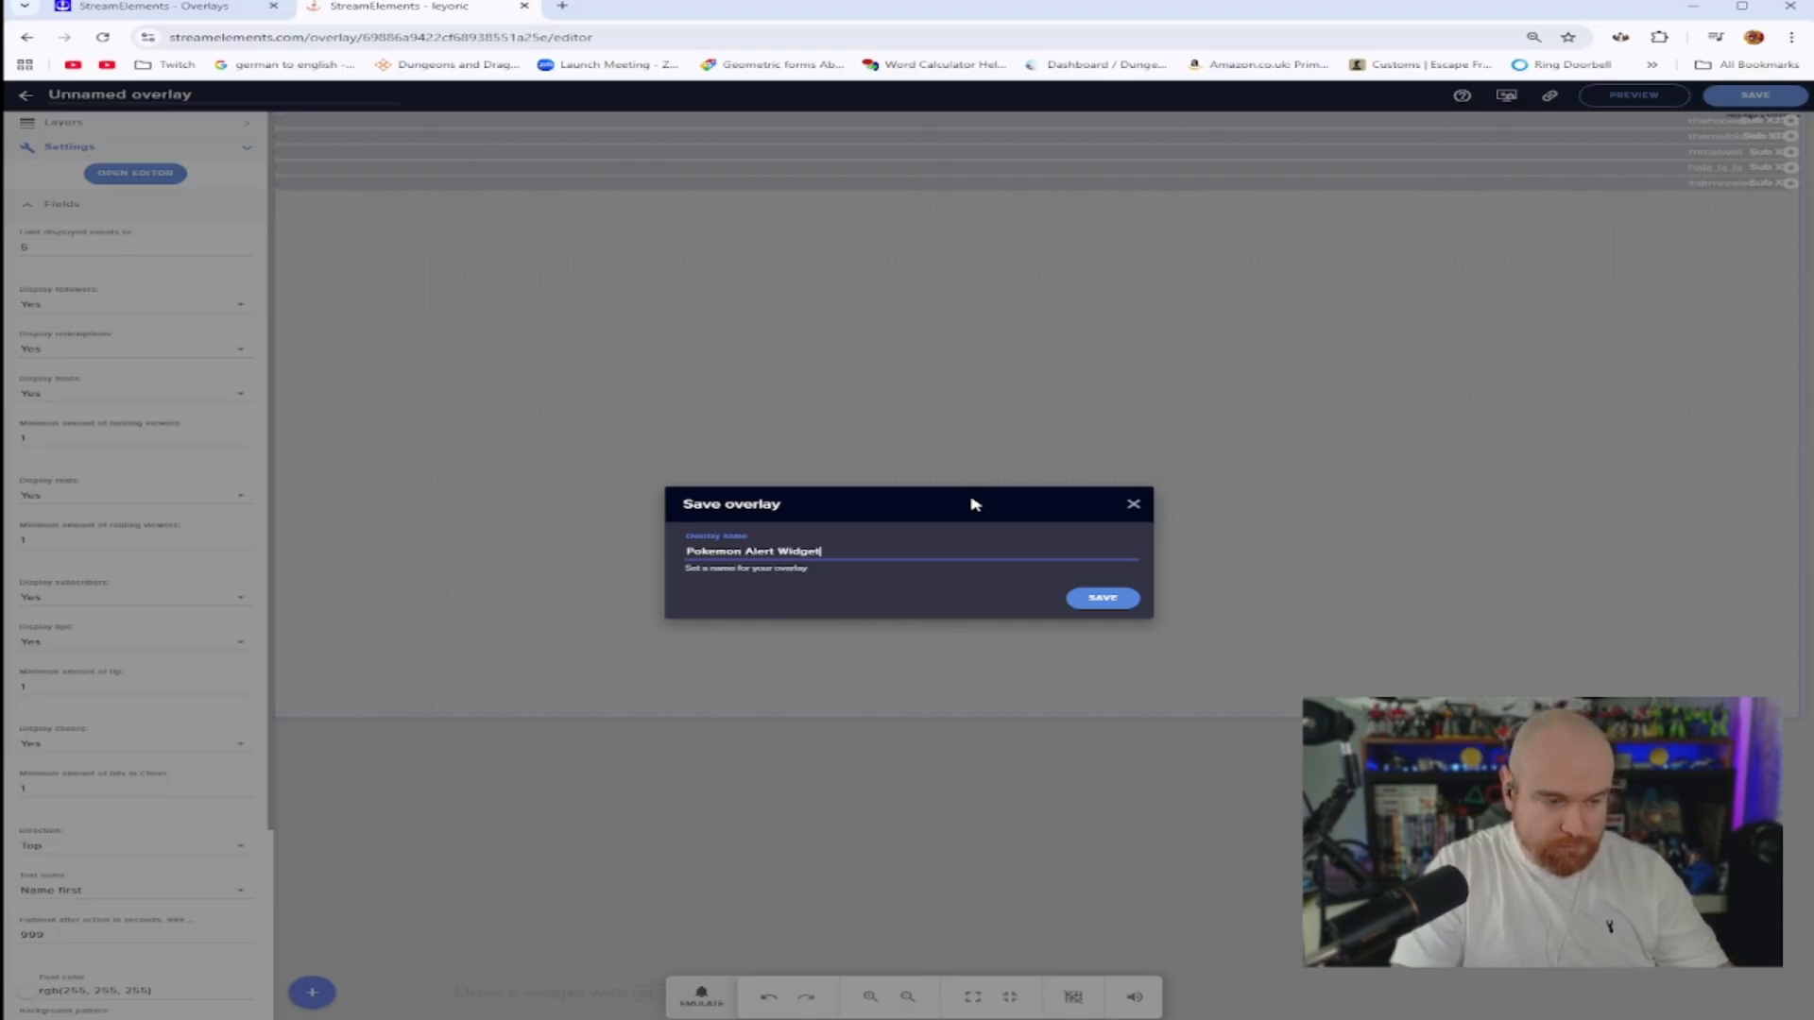
left_click(1095, 599)
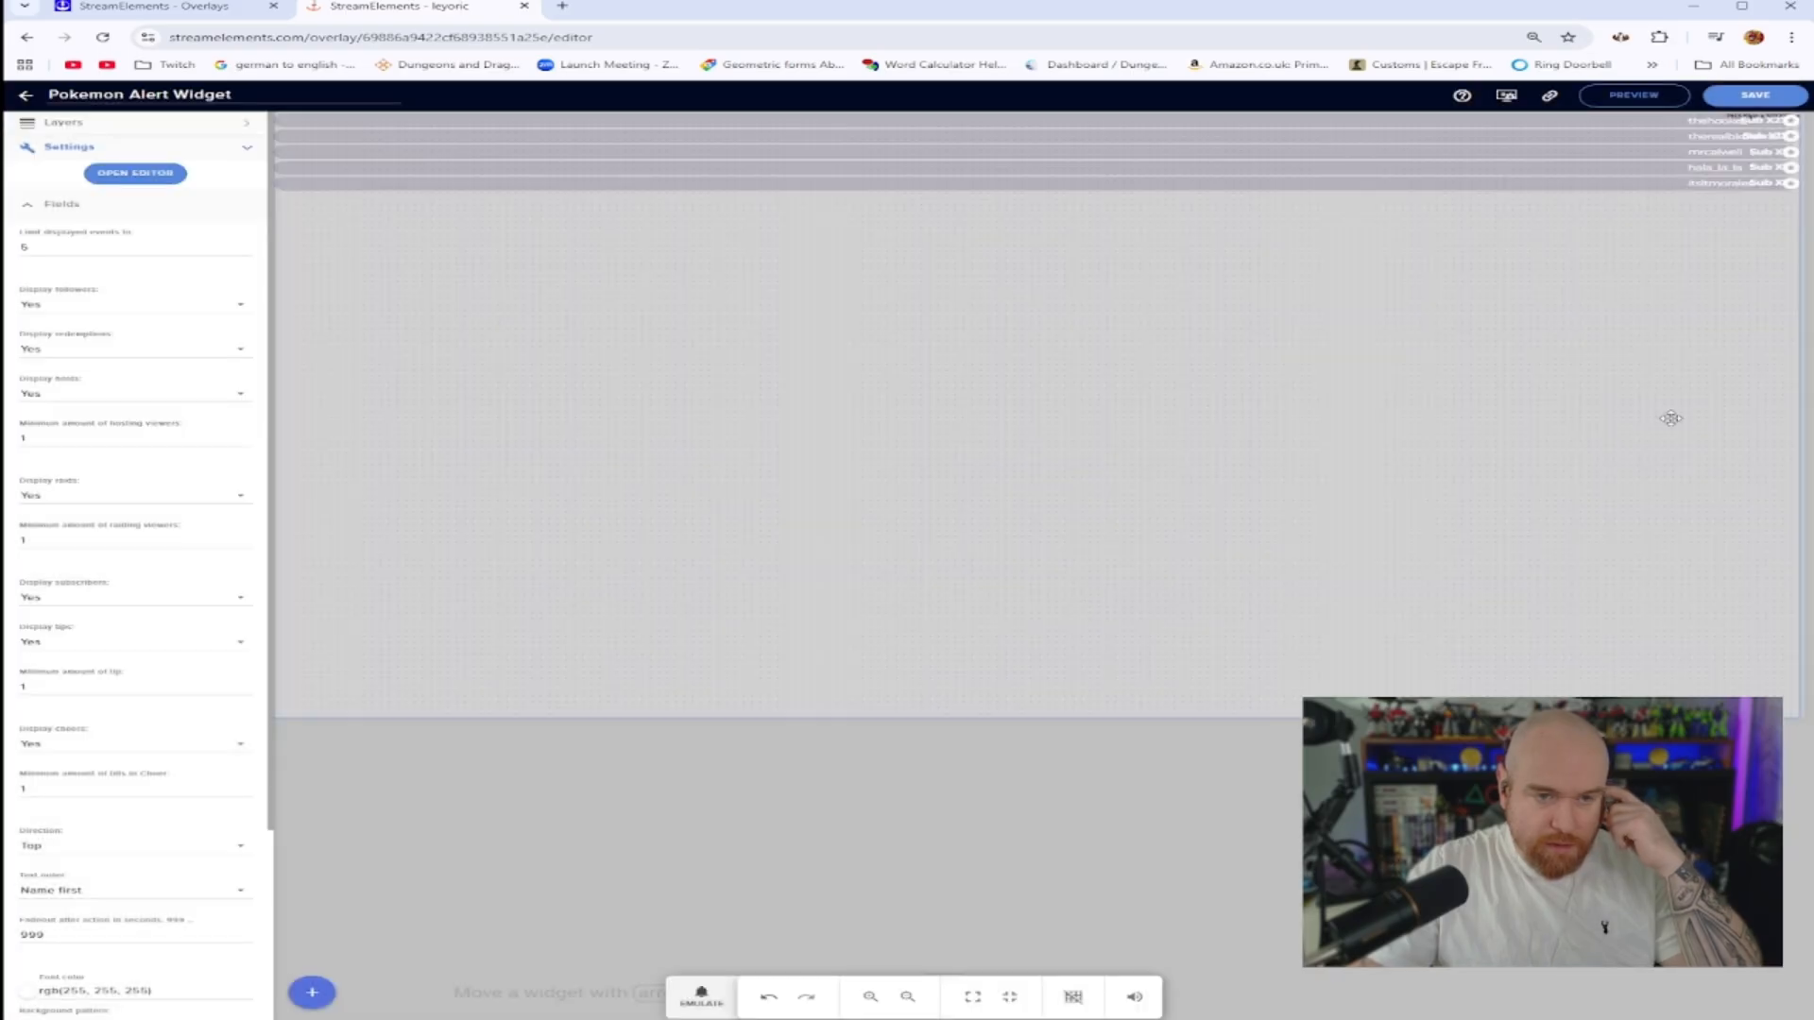
left_click(1225, 35)
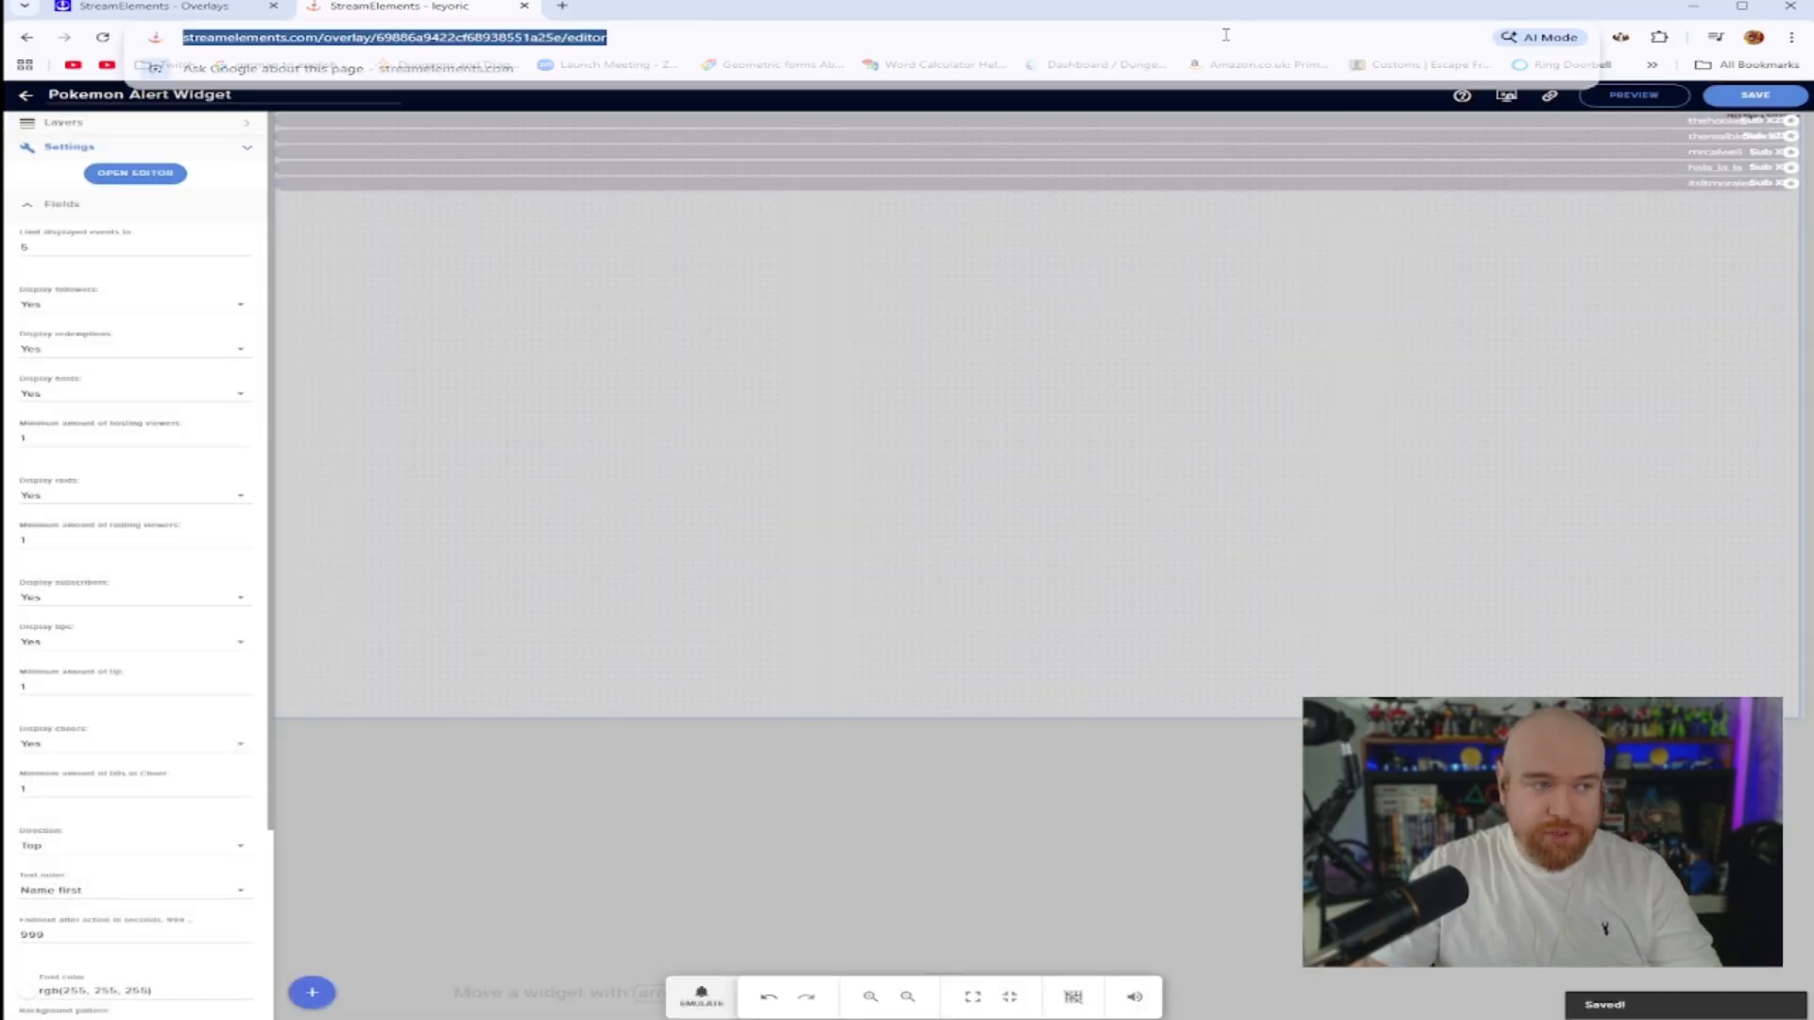
key("Return")
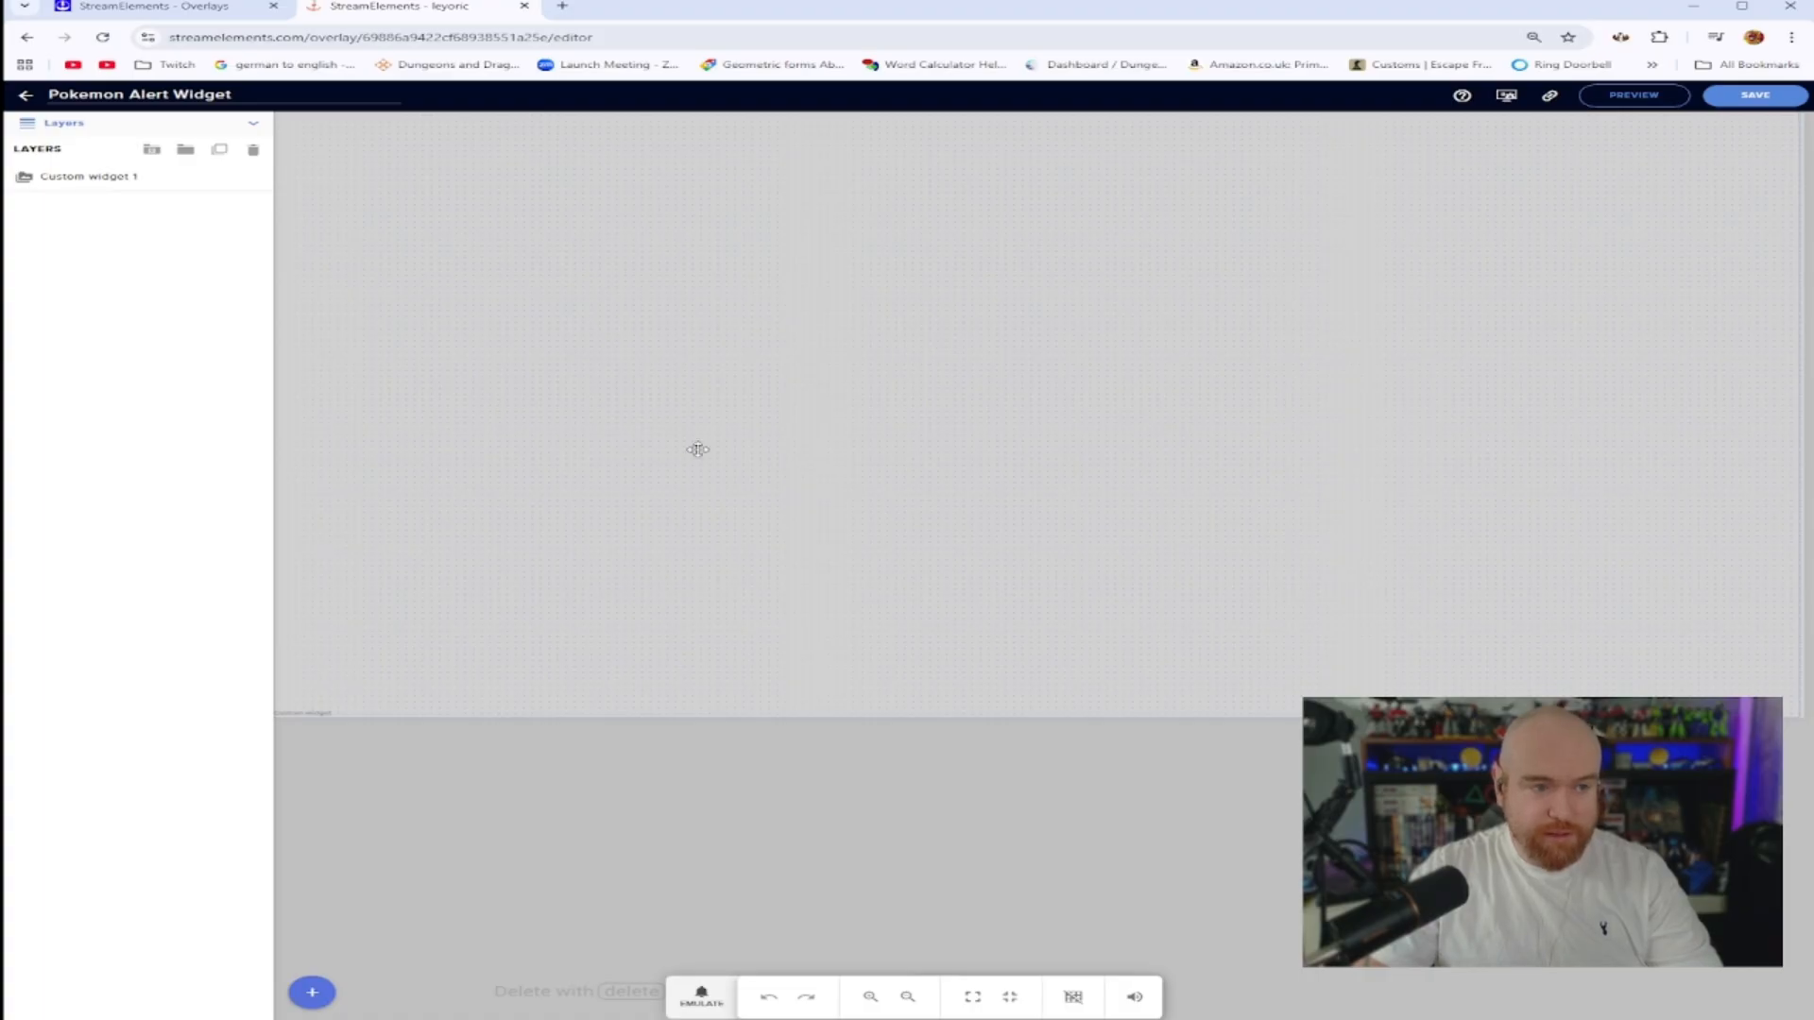
Emulate a follower event to preview the alert, then copy the overlay URL
left_click(697, 997)
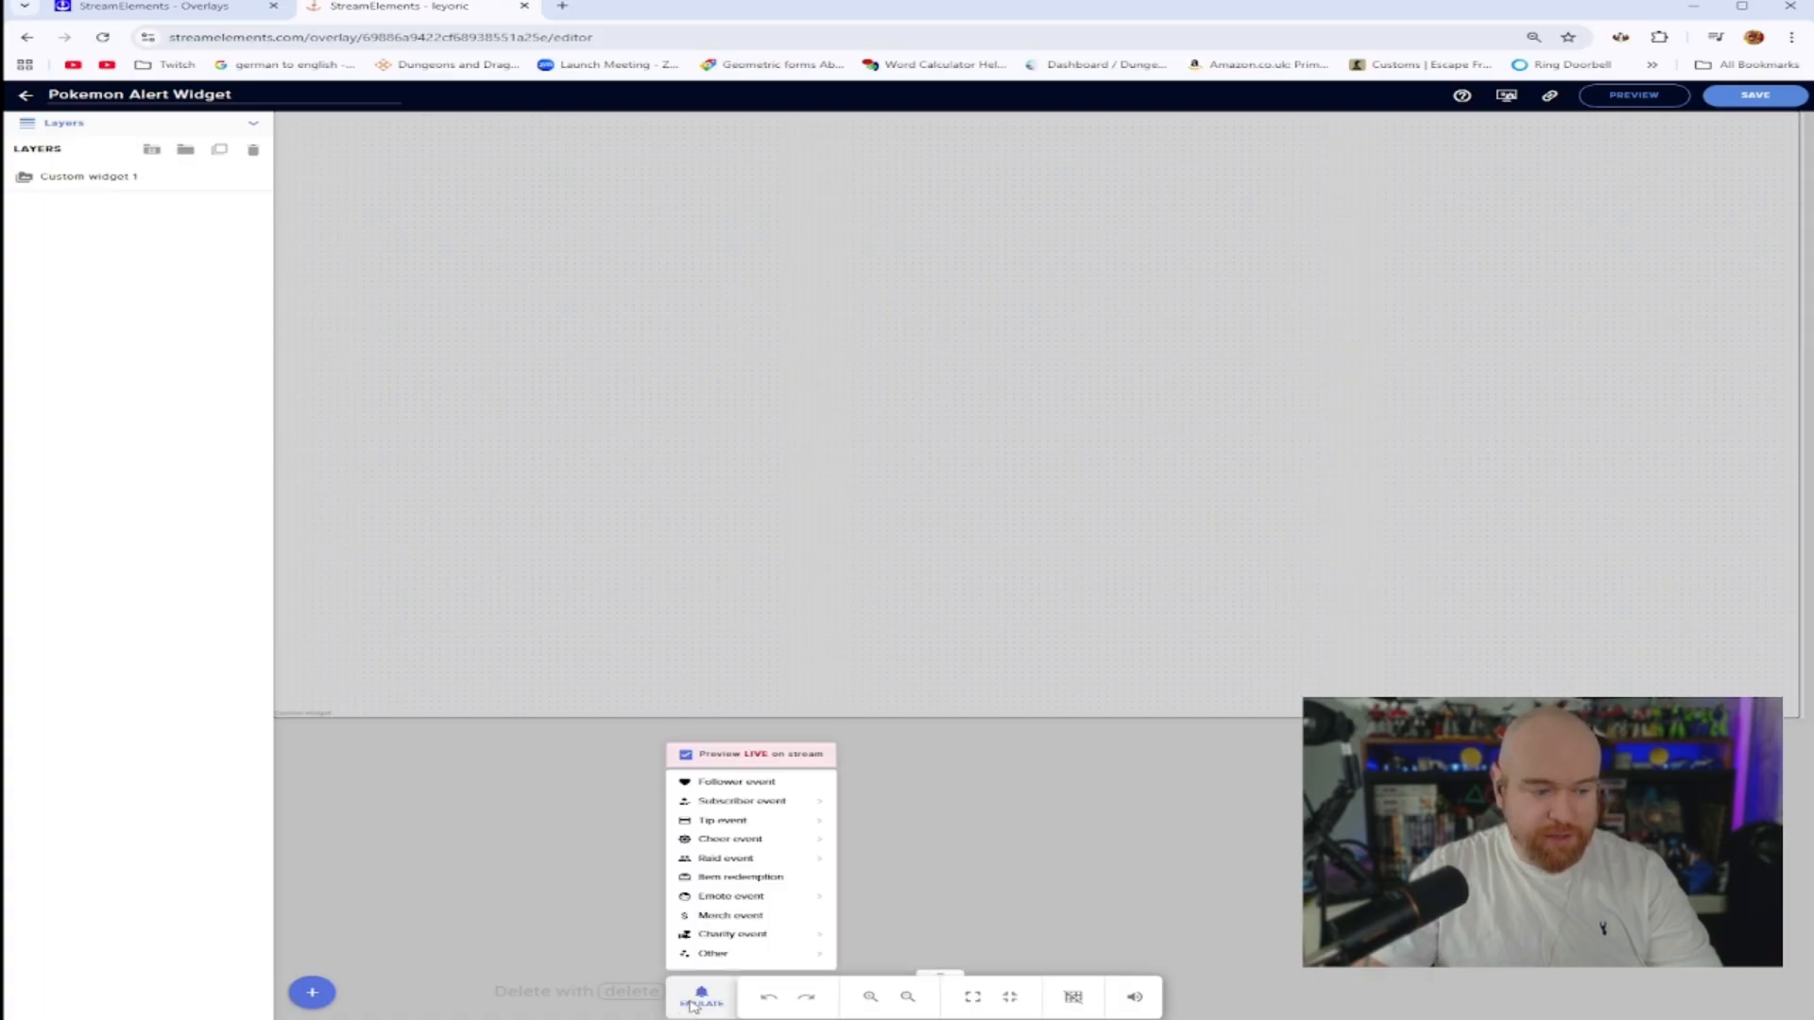
left_click(746, 782)
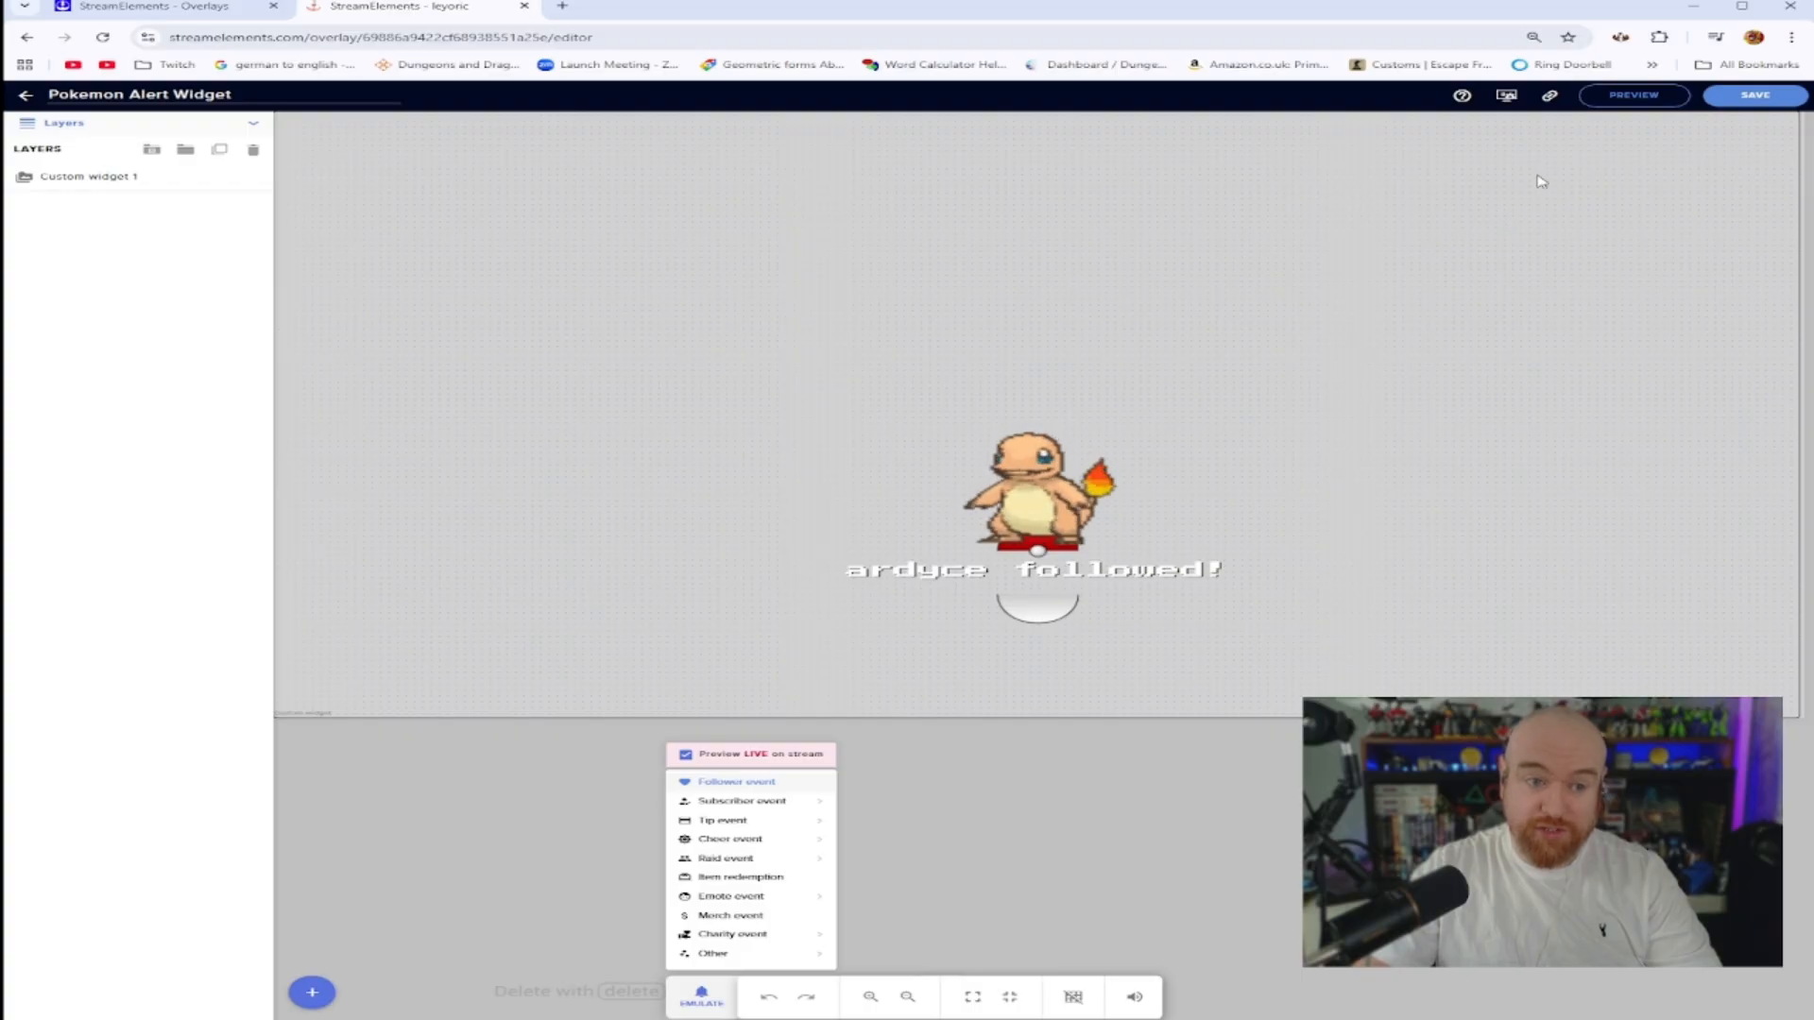
left_click(1464, 195)
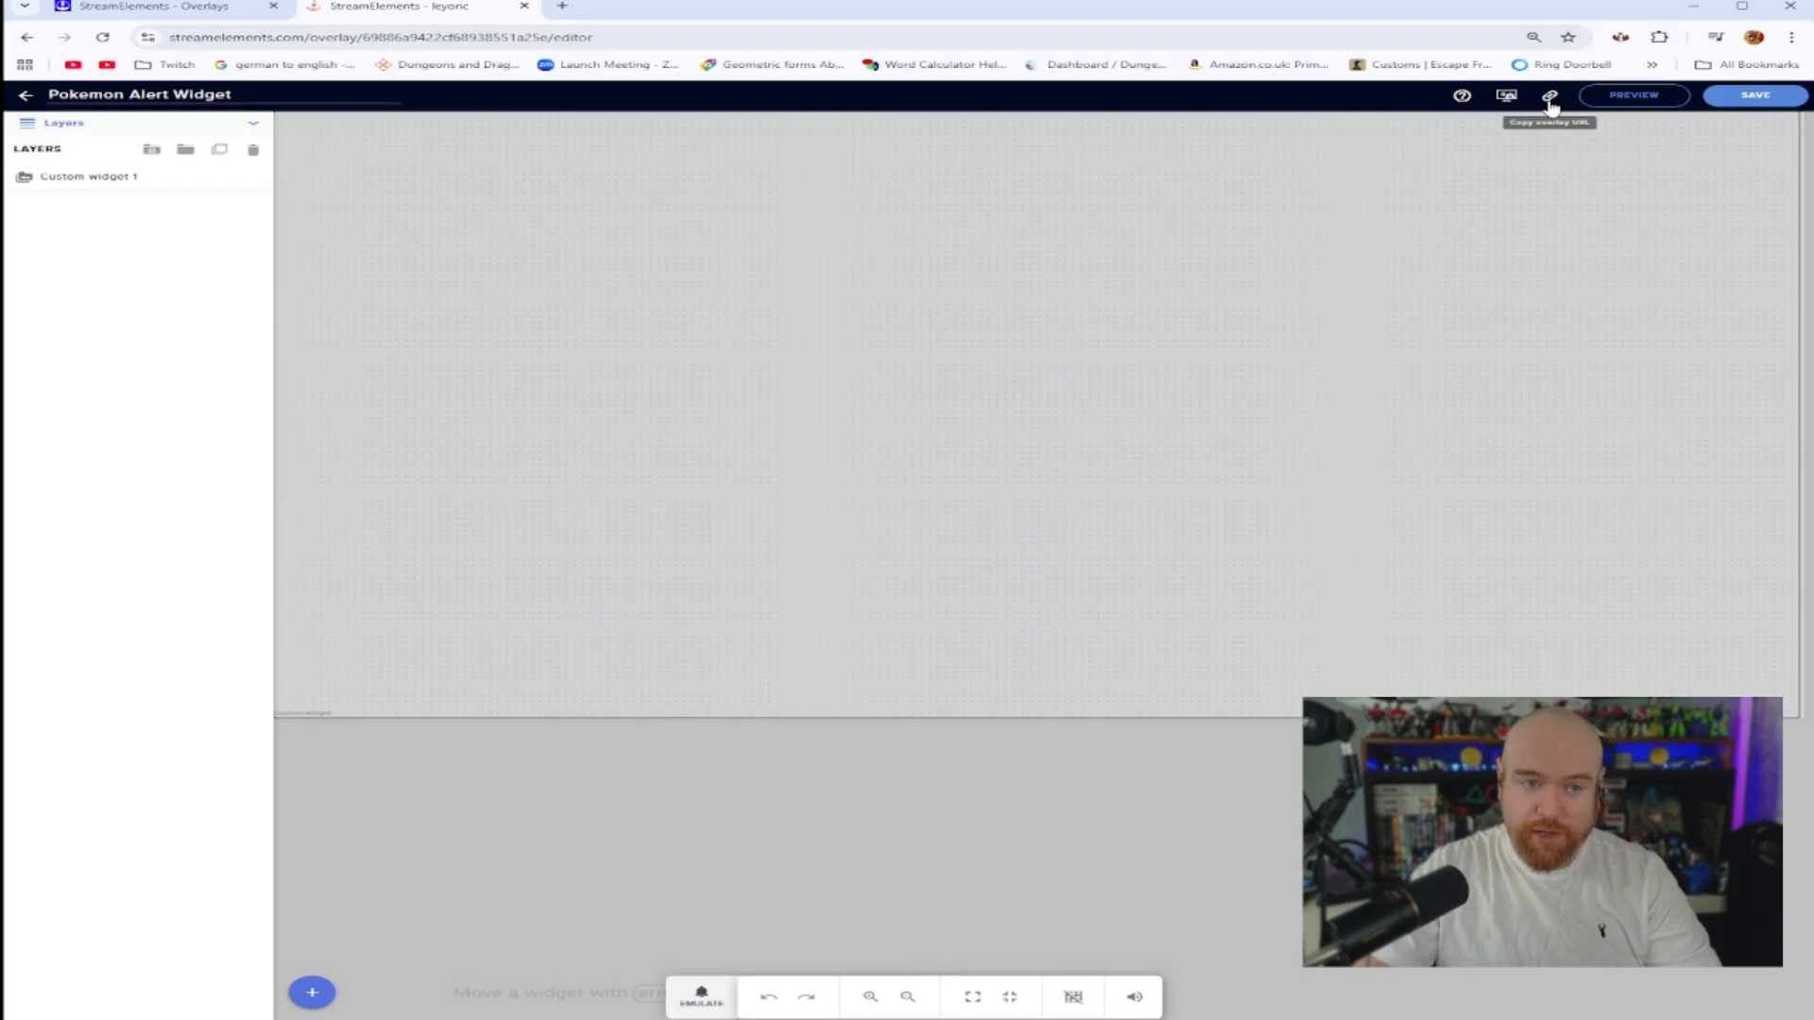
left_click(1550, 99)
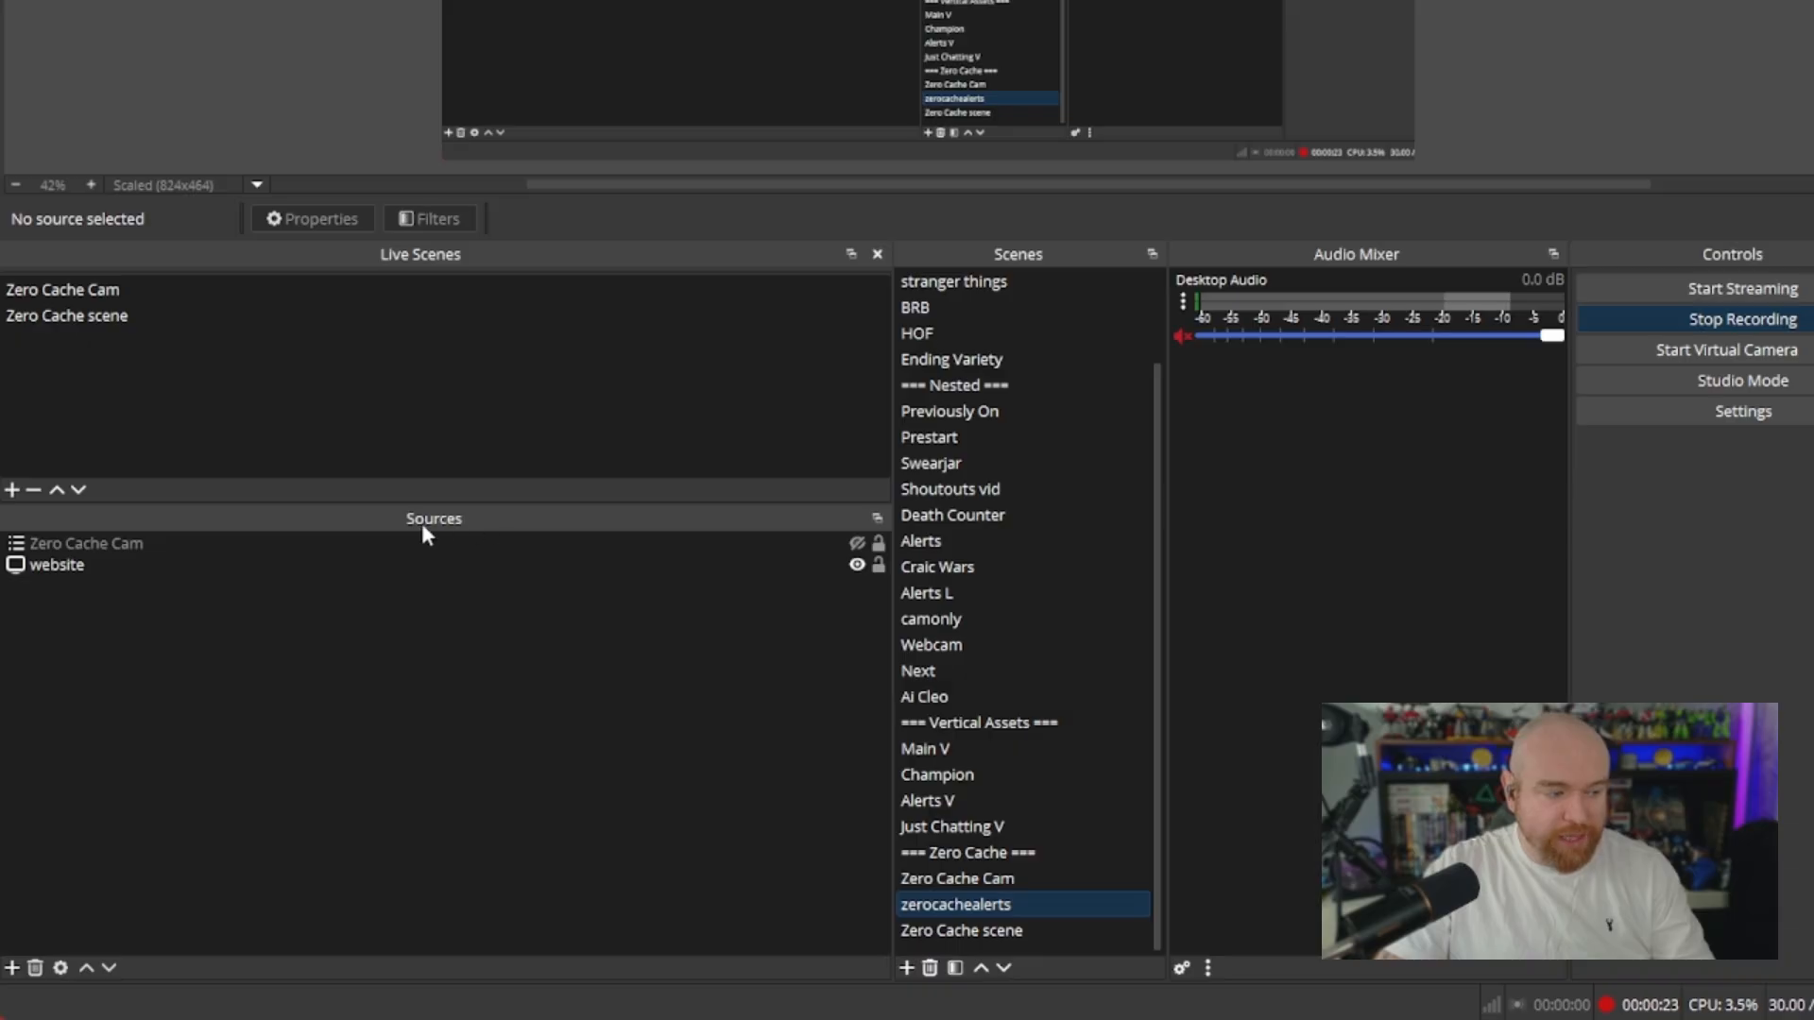
Switch to OBS and add a new Browser source named pokemonwidget to the current scene
left_click(12, 968)
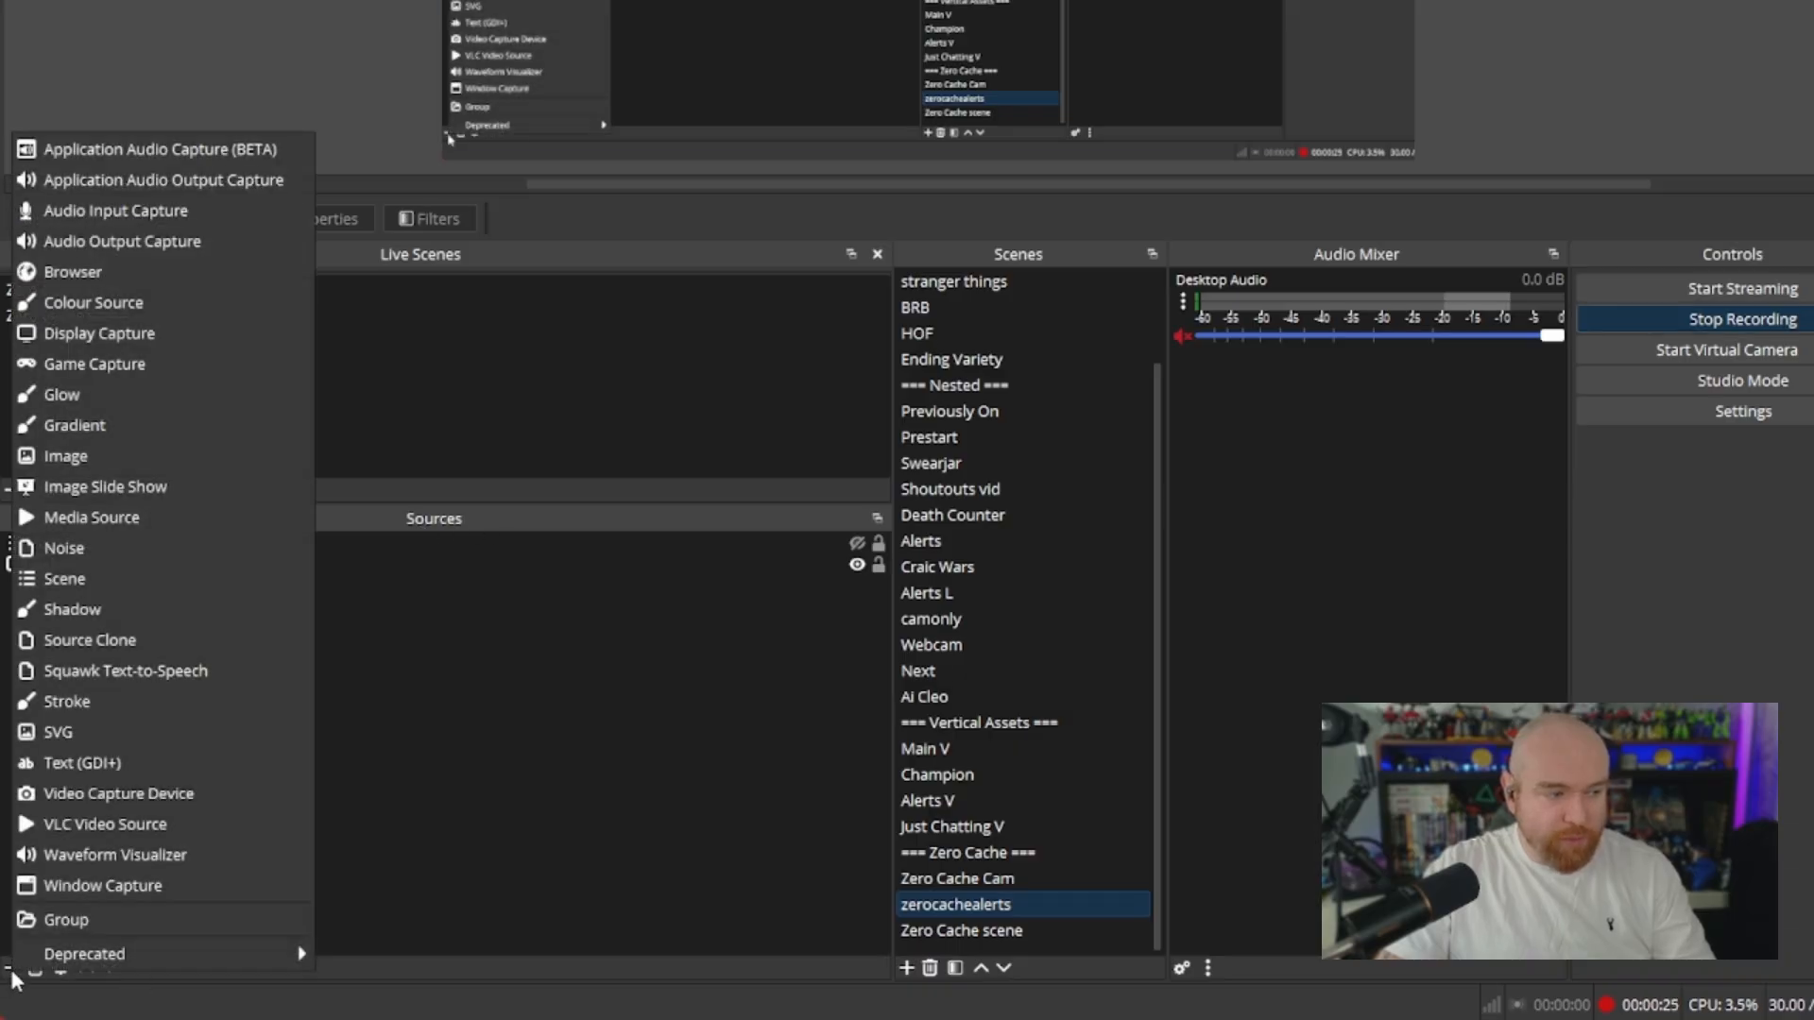
left_click(122, 274)
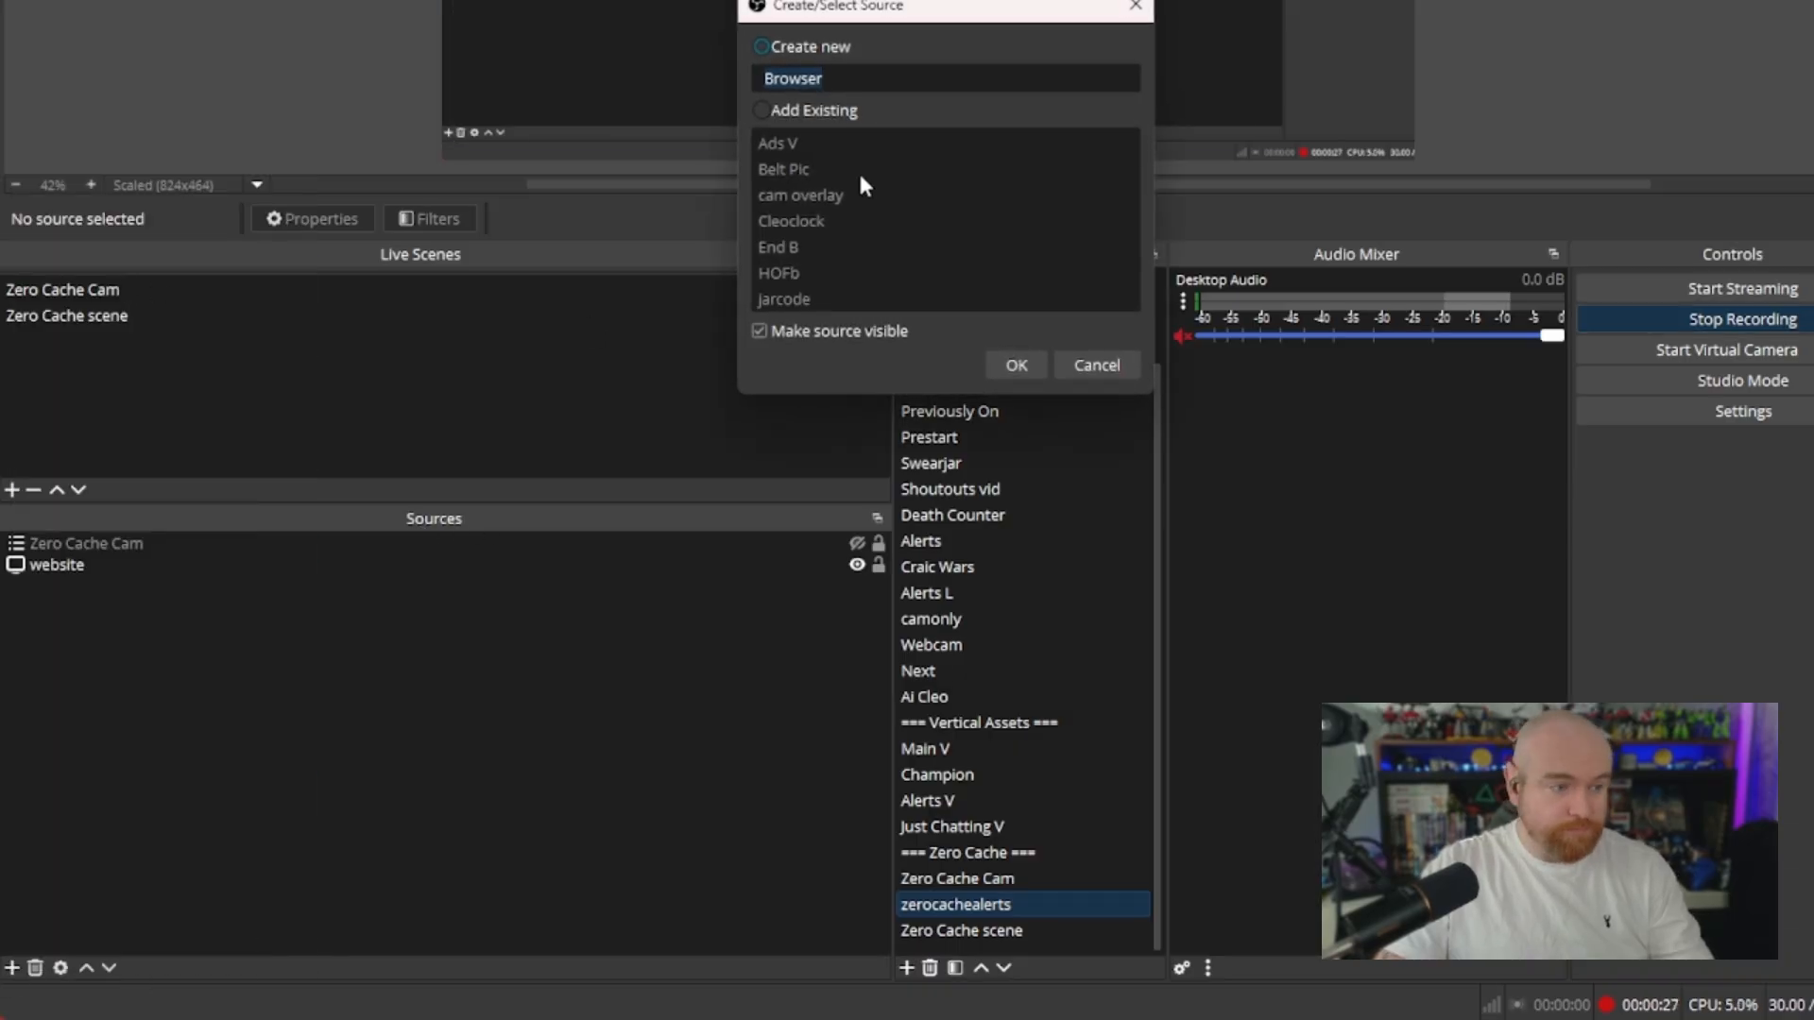
type("pokemon")
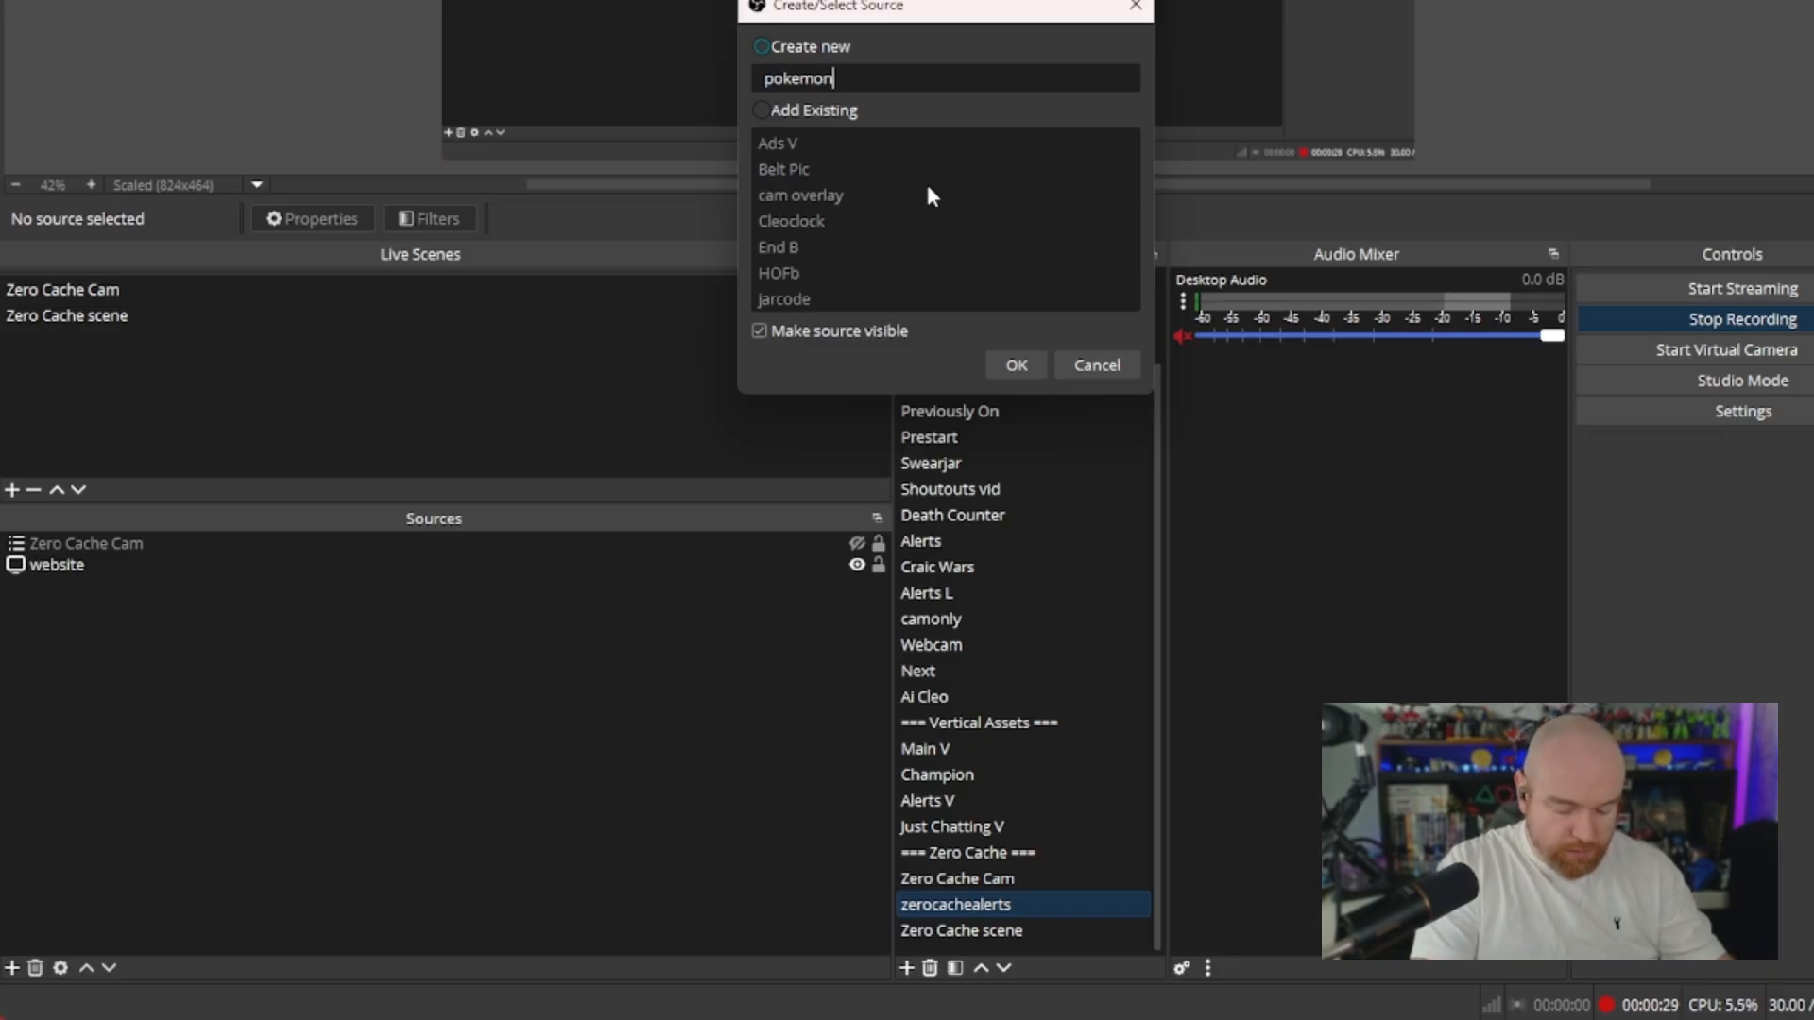
type("widget")
key("Return")
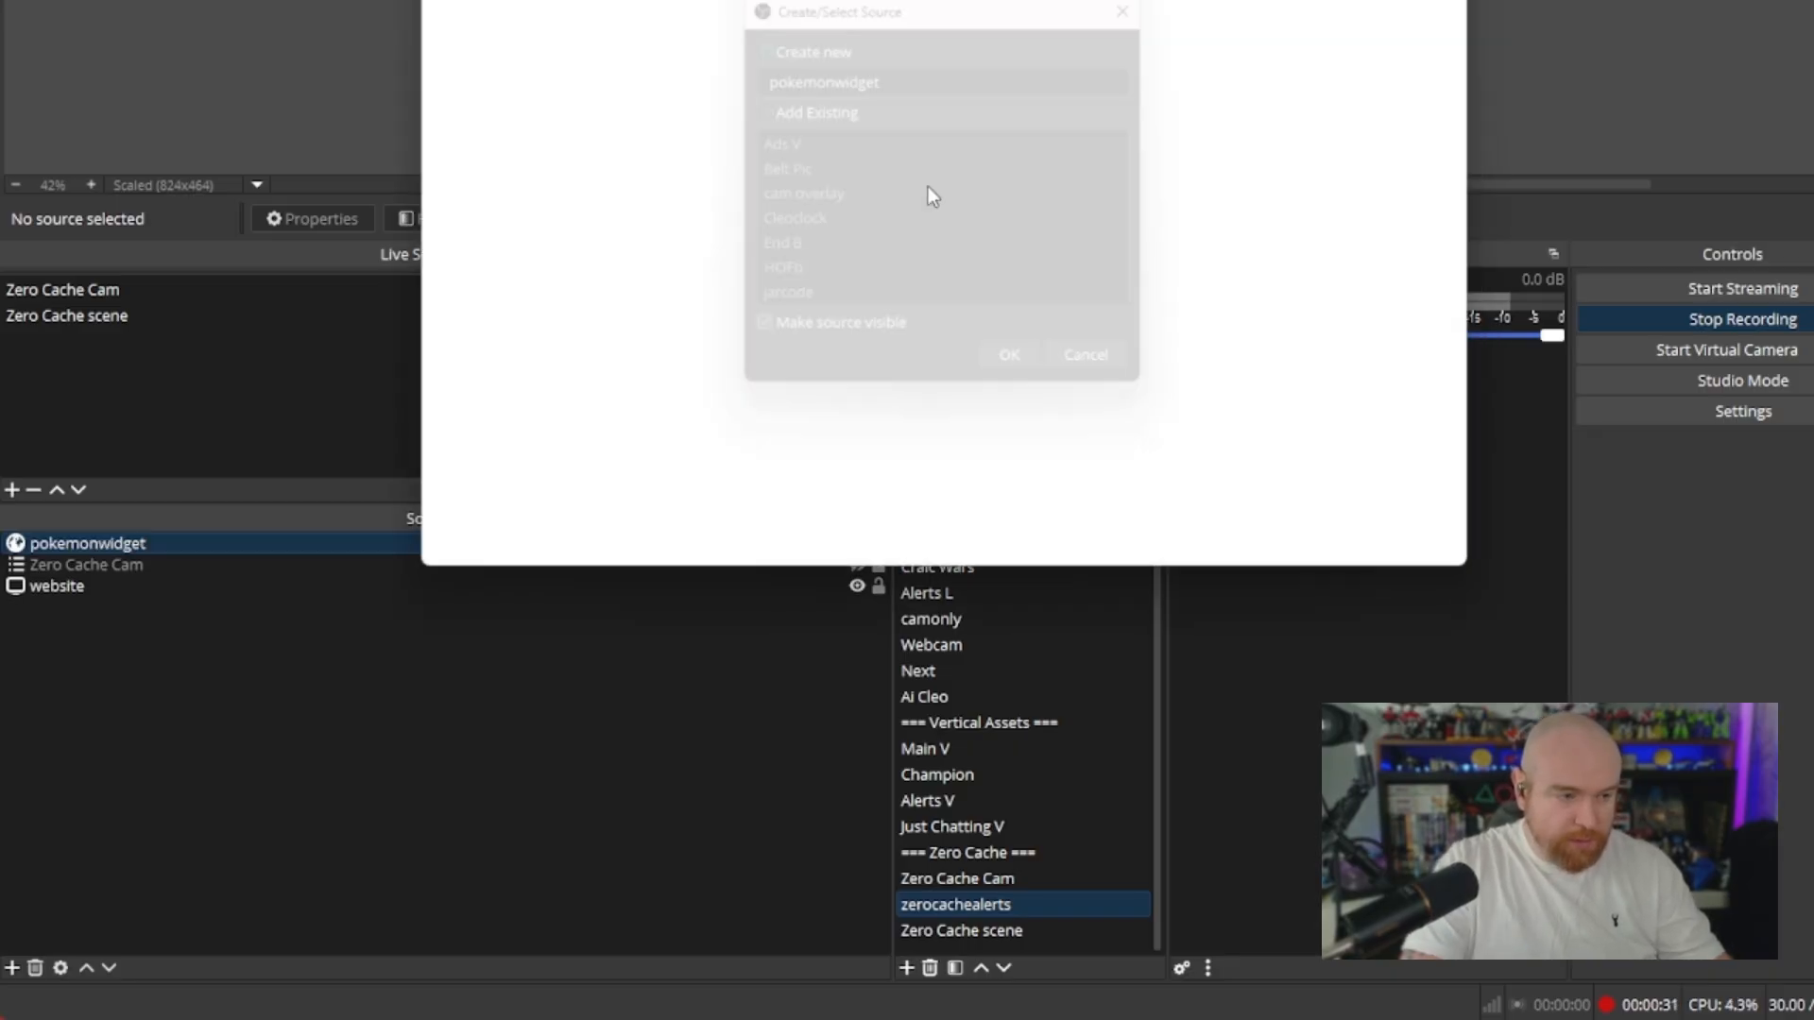
Replace the browser source's URL with the copied StreamElements overlay URL
left_click_drag(974, 0, 1289, 175)
left_click(1235, 584)
key("ctrl+a")
key("ctrl+v")
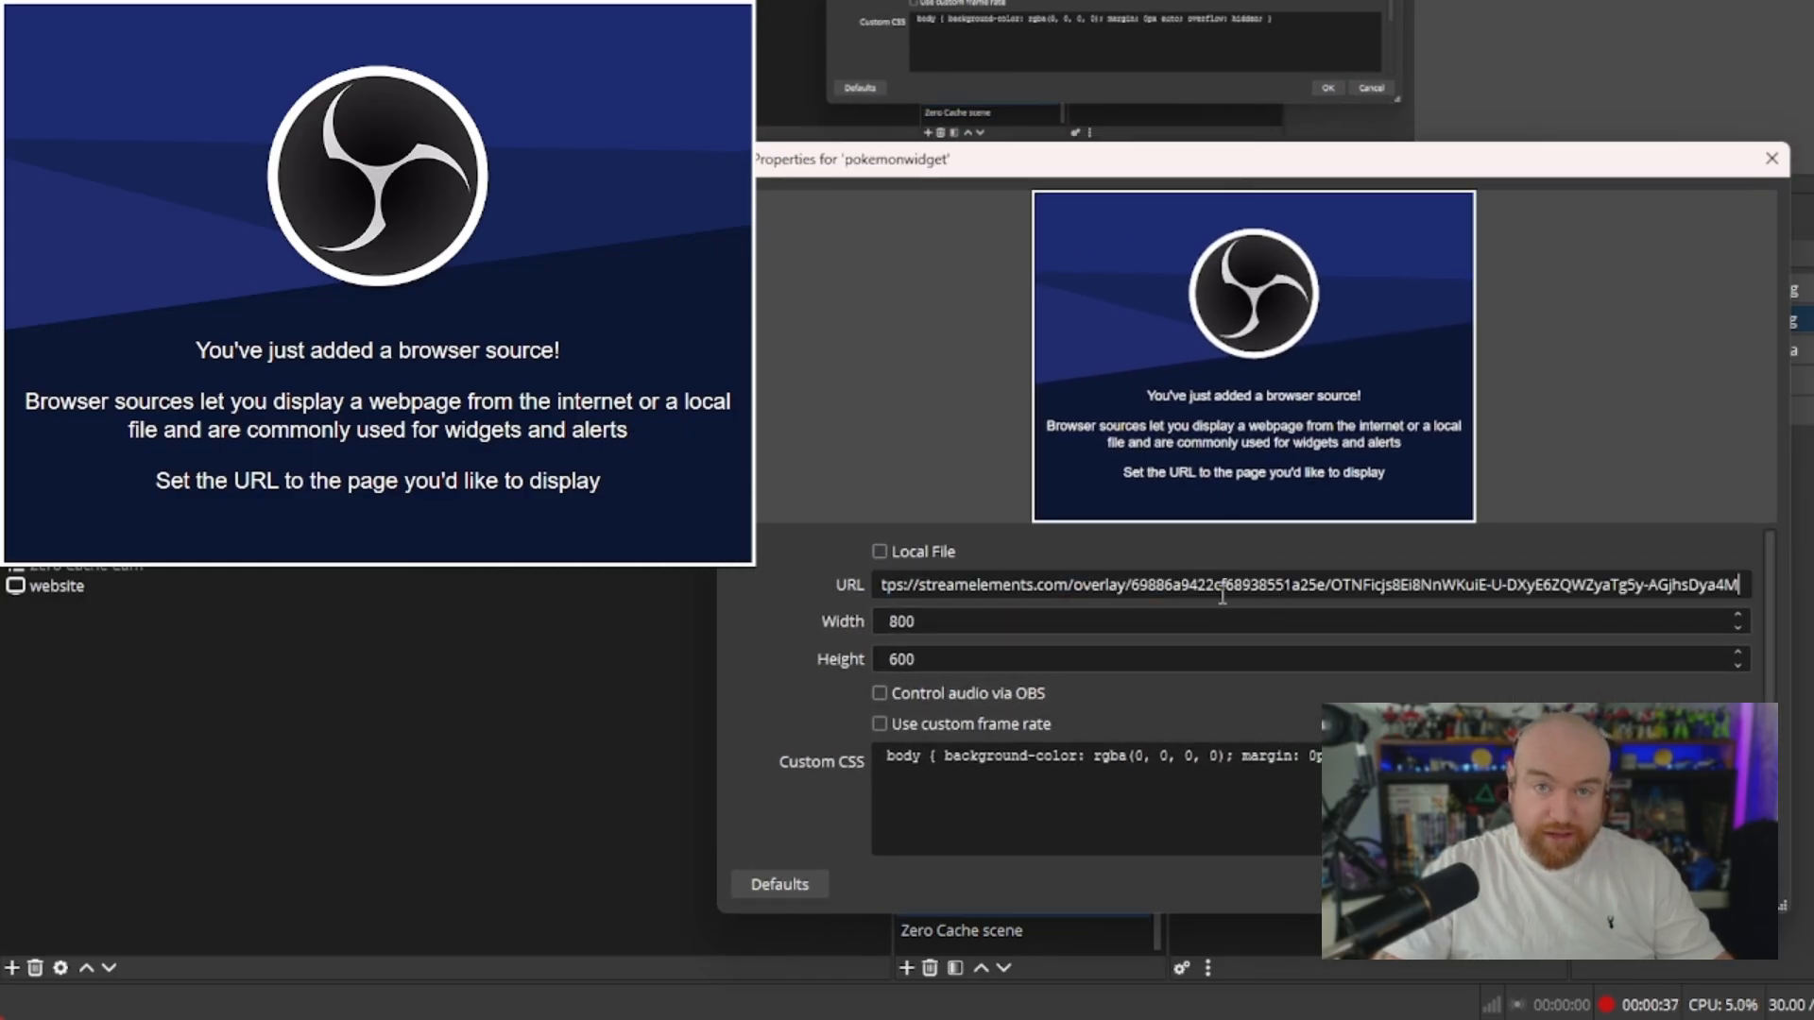
Set the browser source's width to 1920 and height to 1080
left_click(1083, 614)
key("ctrl+a")
type("1920")
key("Tab")
type("10")
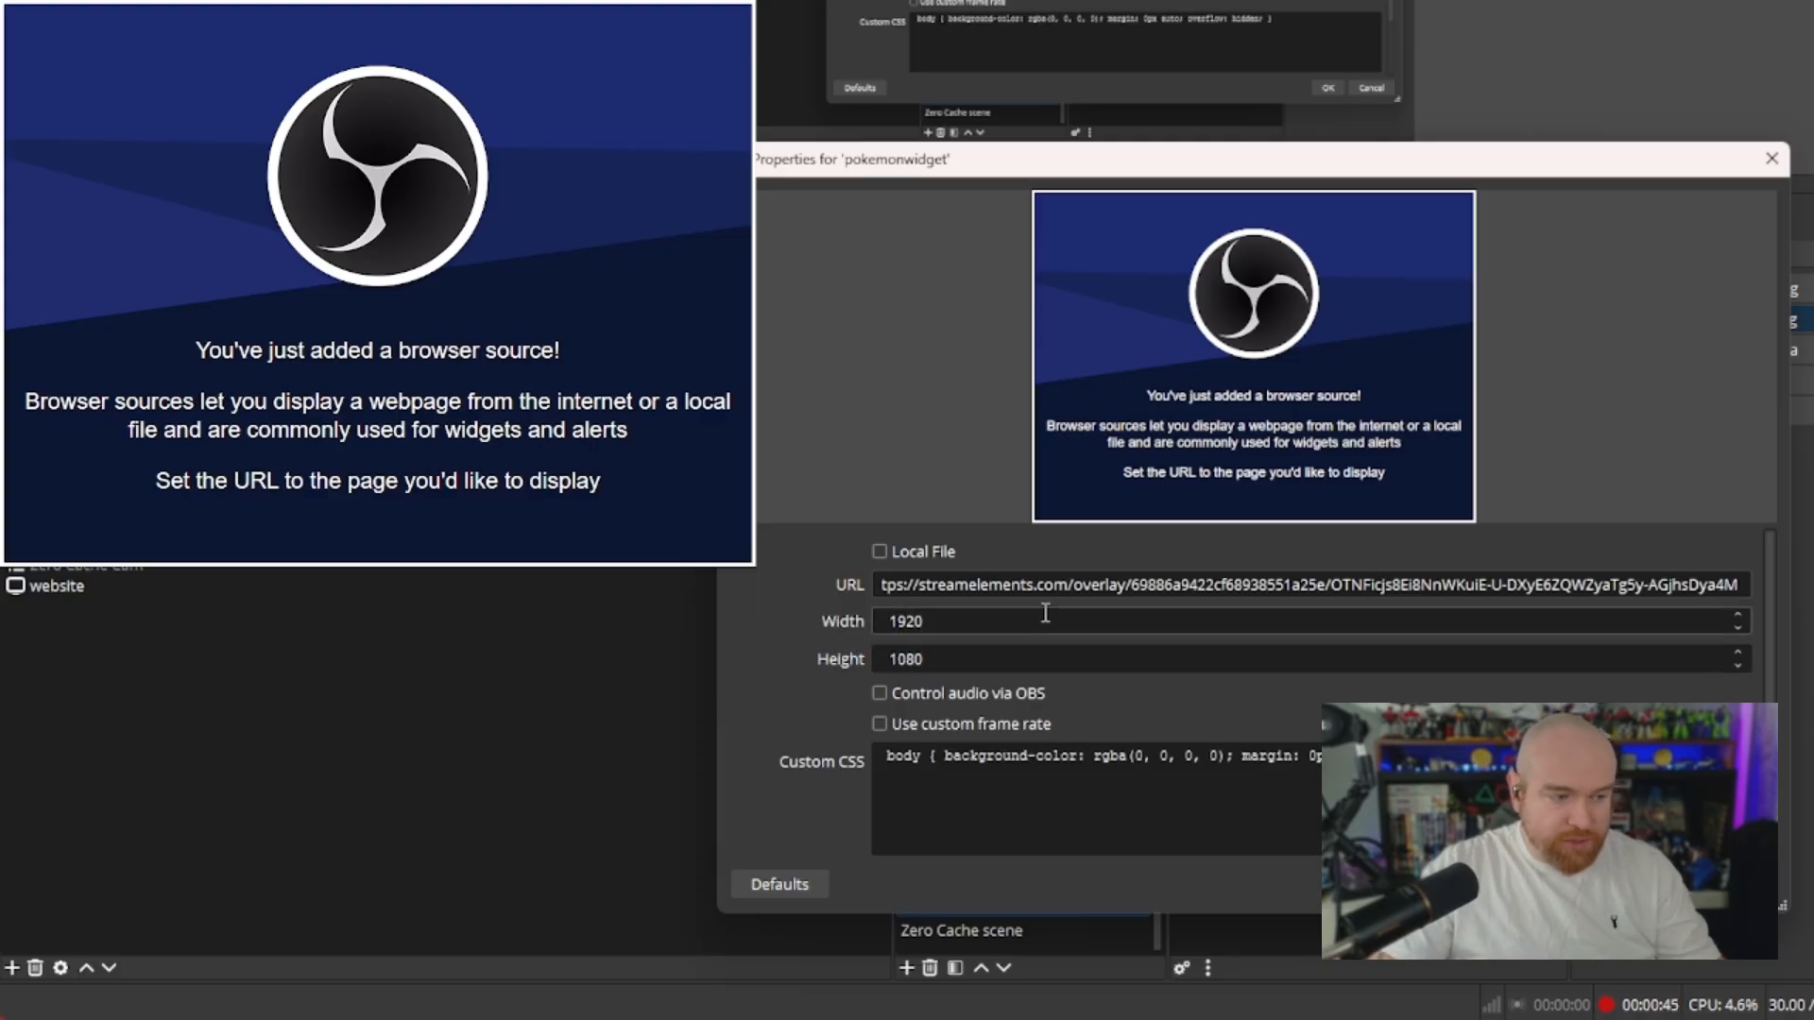
left_click_drag(1228, 168, 1285, 0)
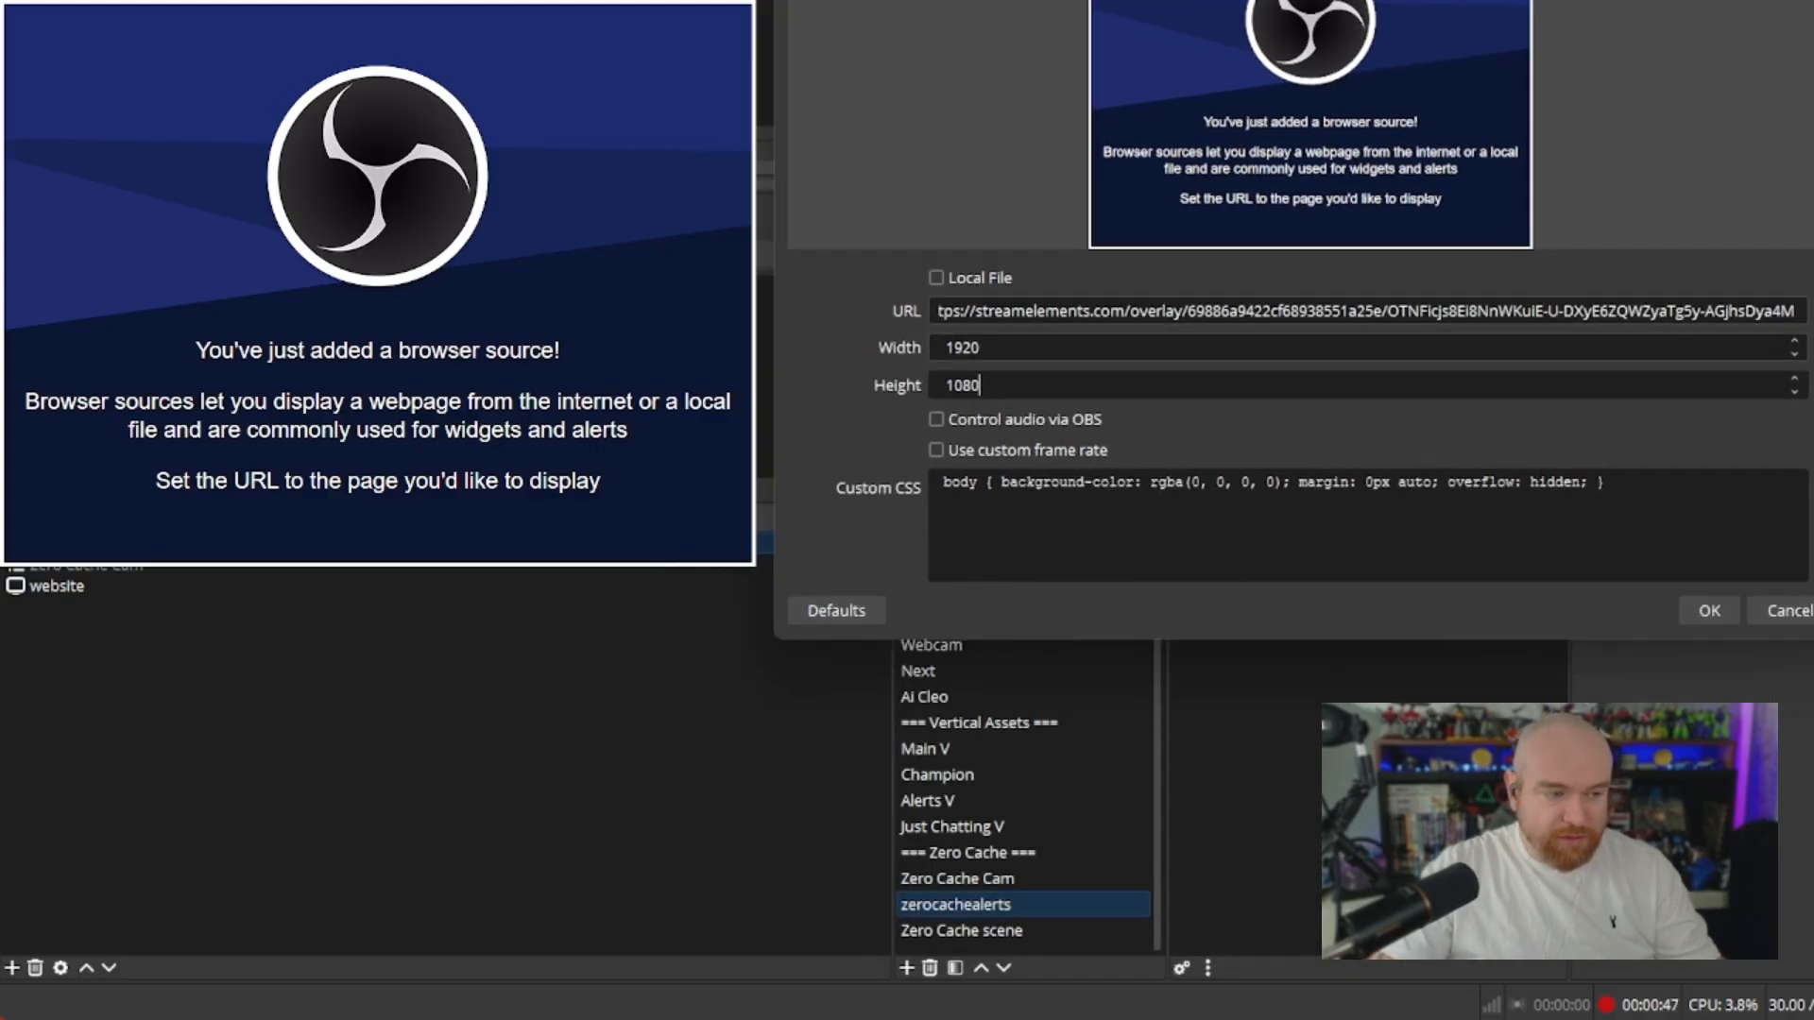
Enable Control audio via OBS for the browser source and confirm its properties
left_click(935, 420)
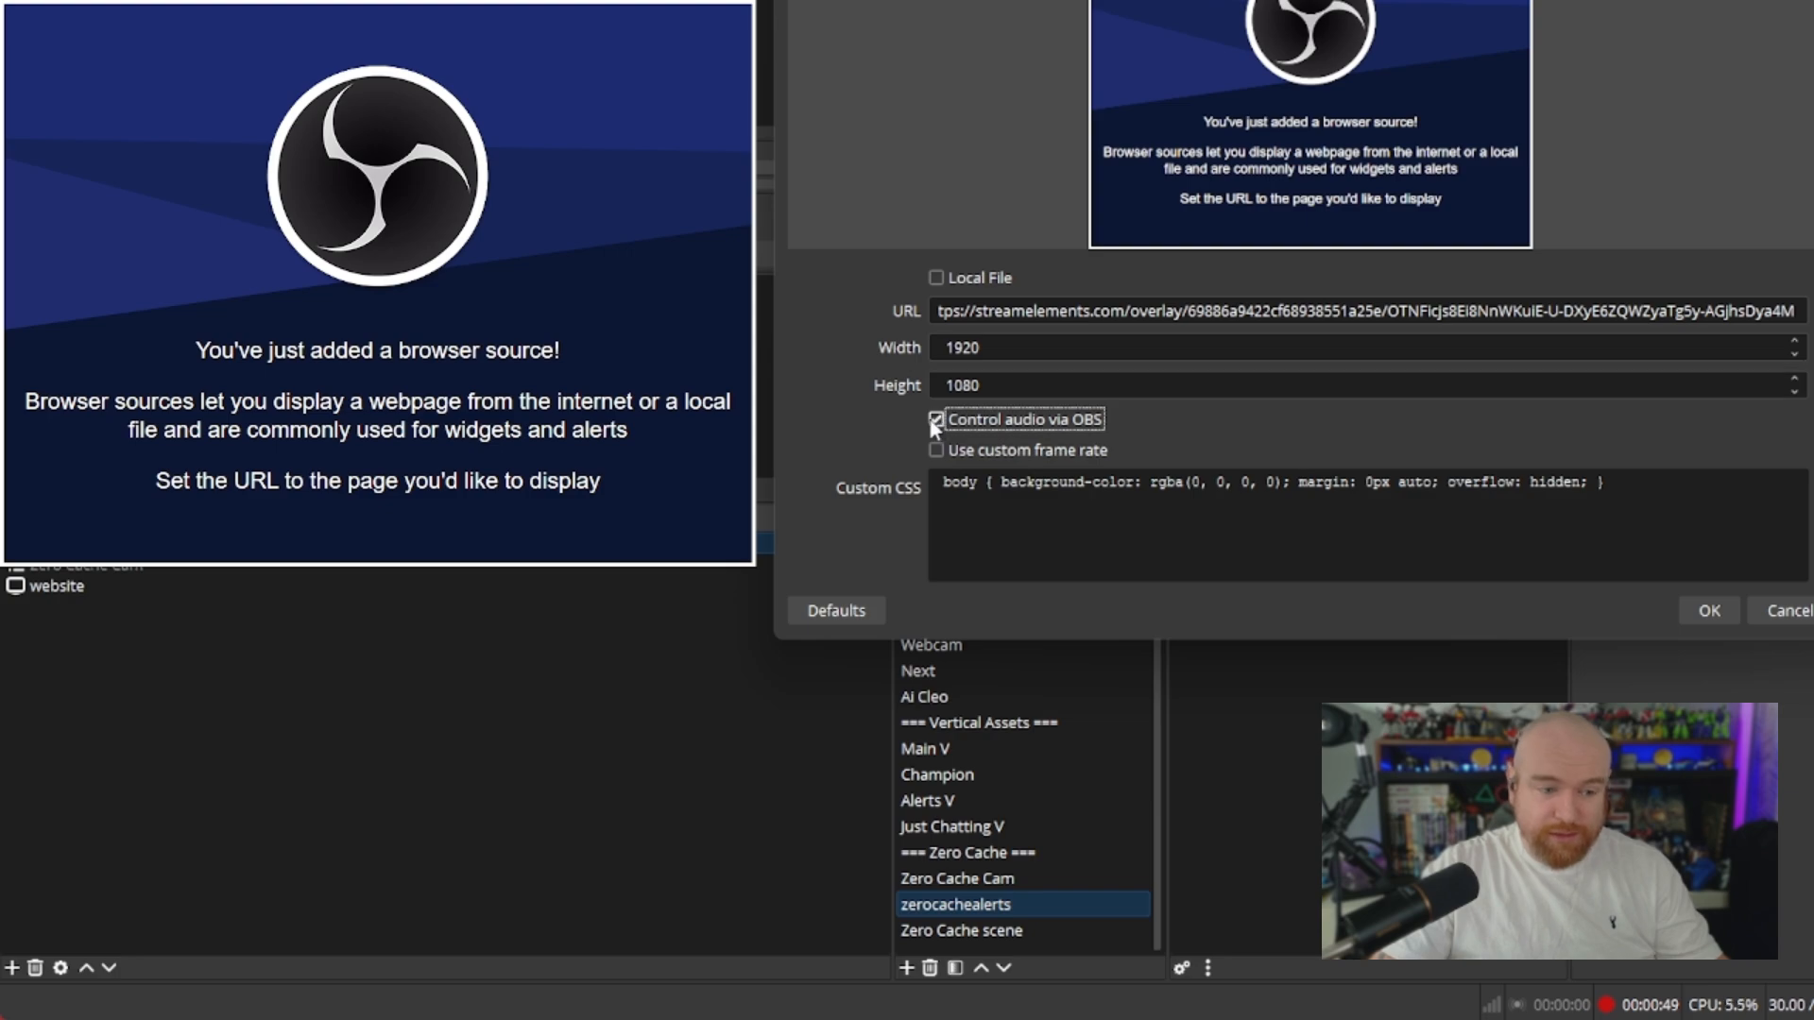
left_click(1699, 605)
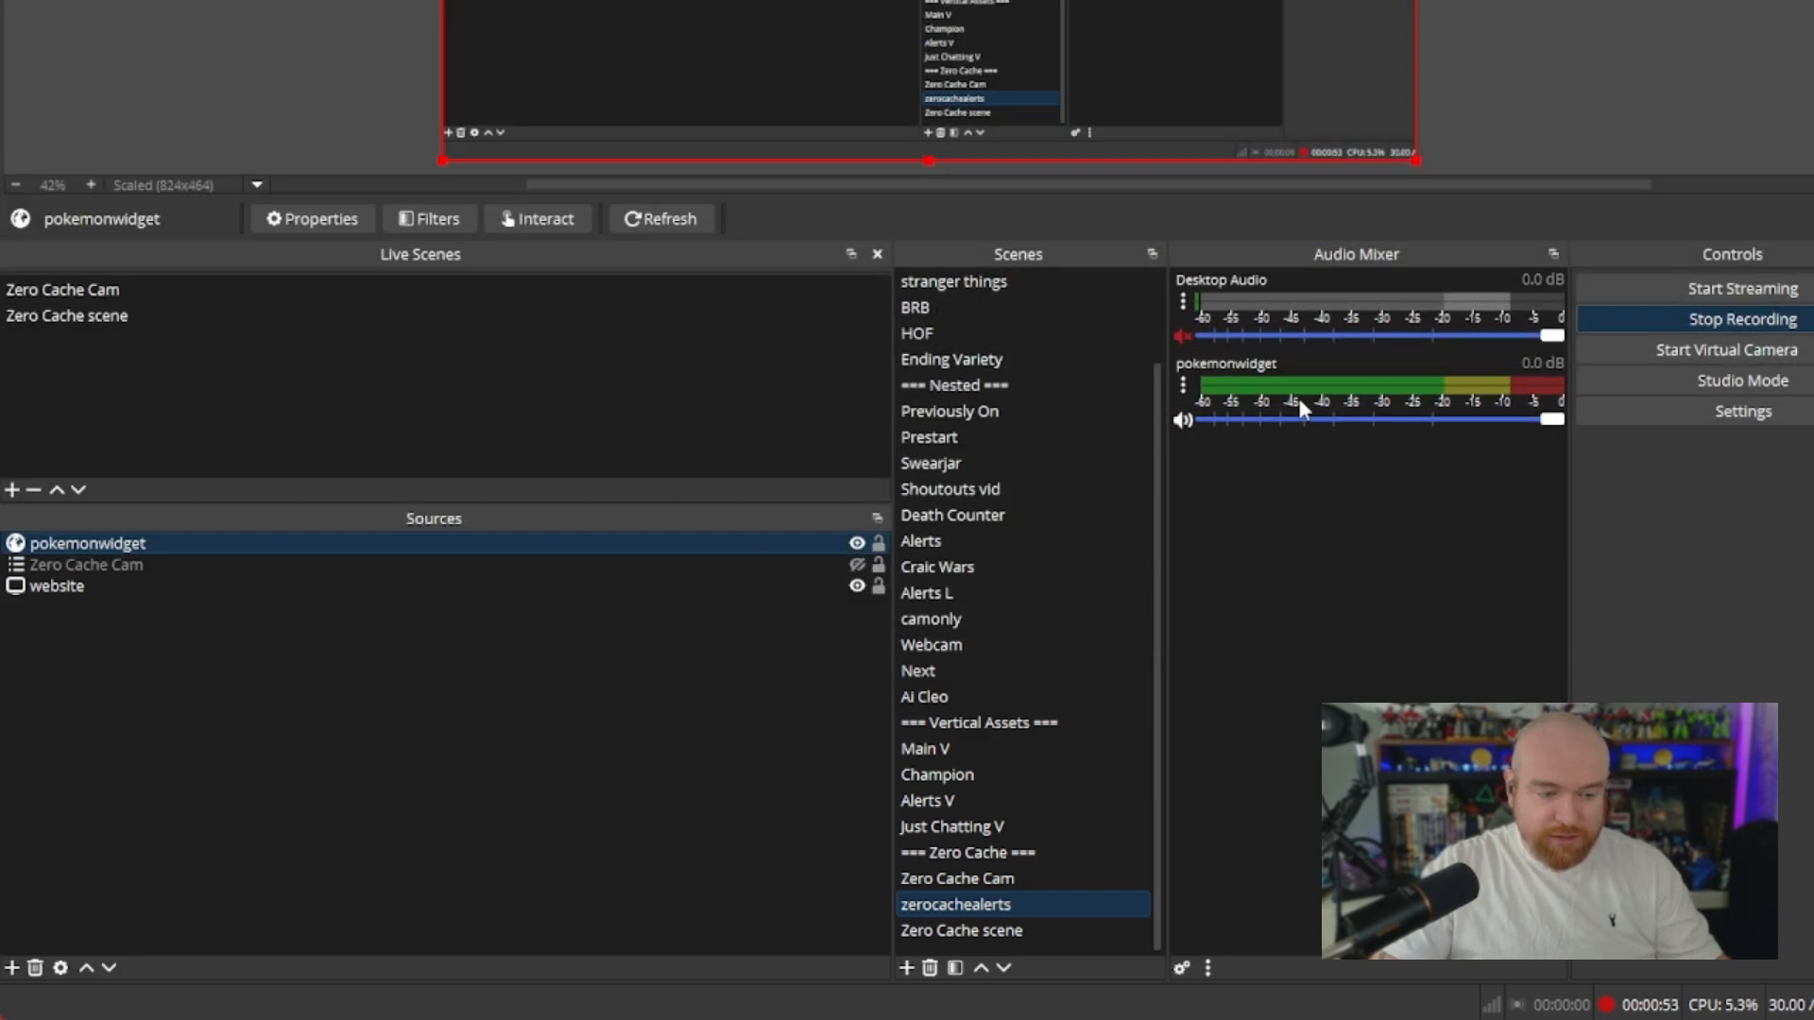
Open the advanced audio properties and set the pokemonwidget source's audio monitoring to Monitor and Output
left_click(1183, 969)
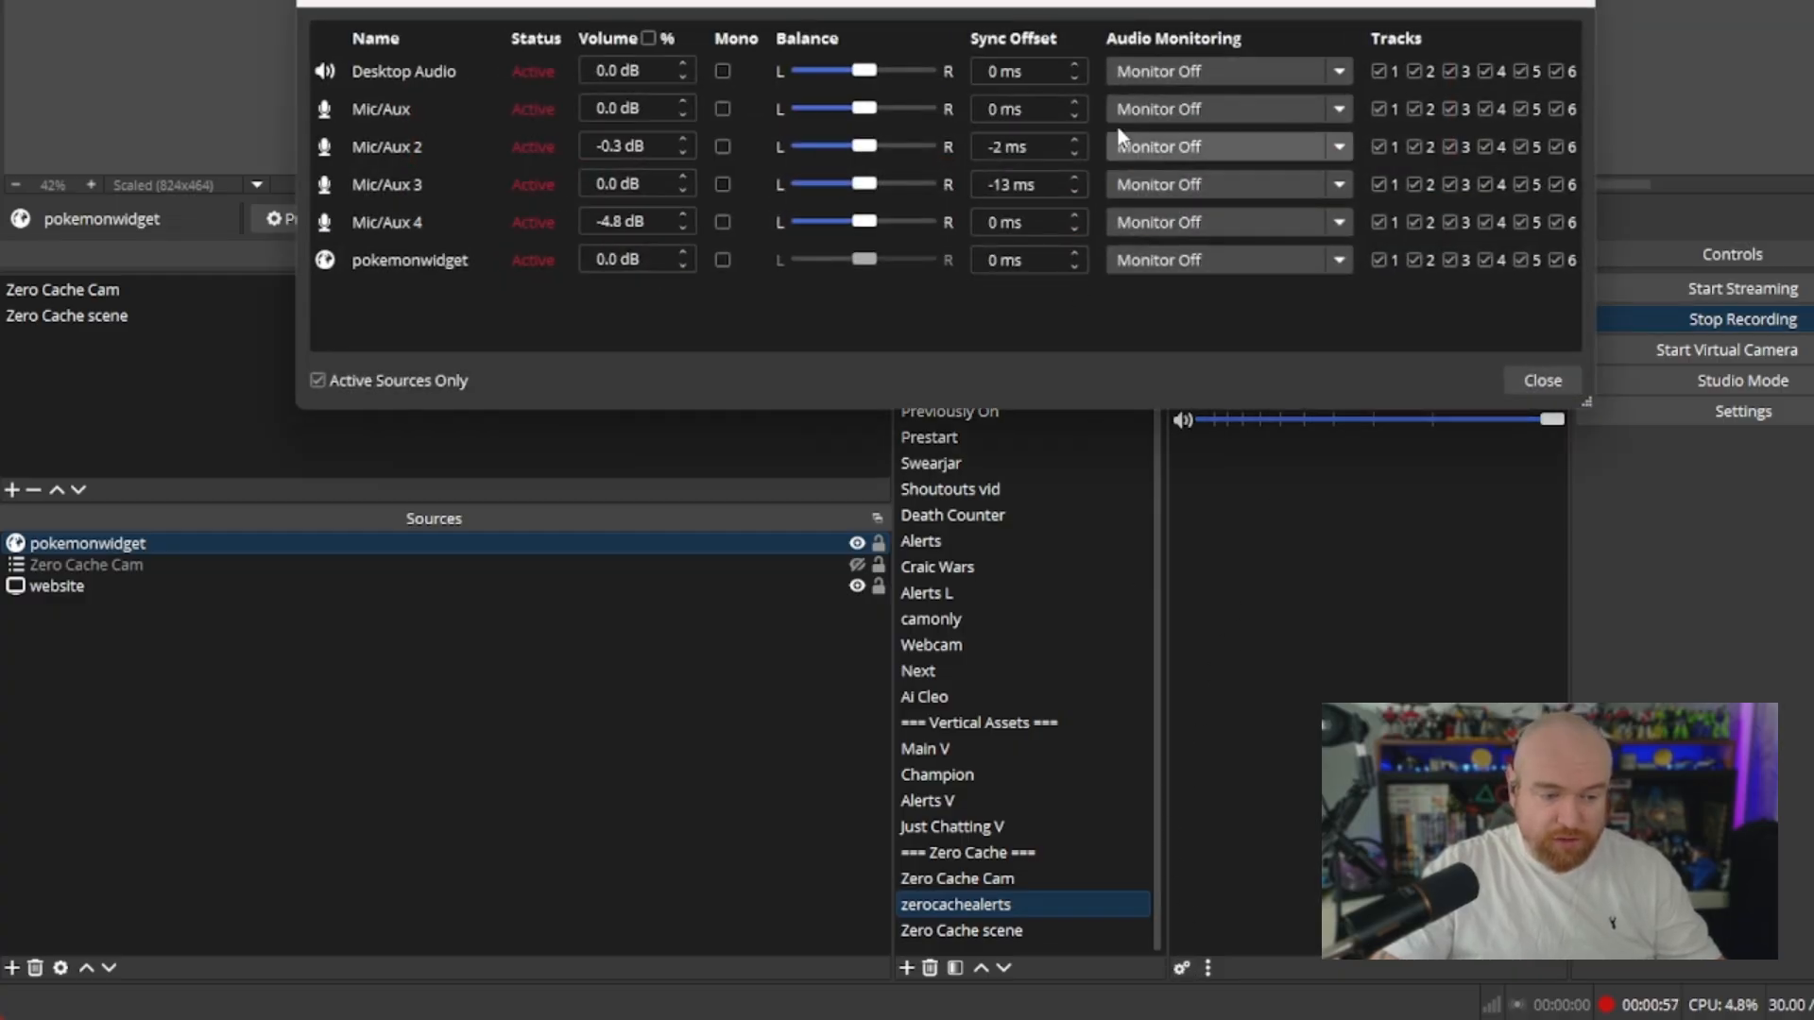
left_click_drag(1200, 6, 1013, 72)
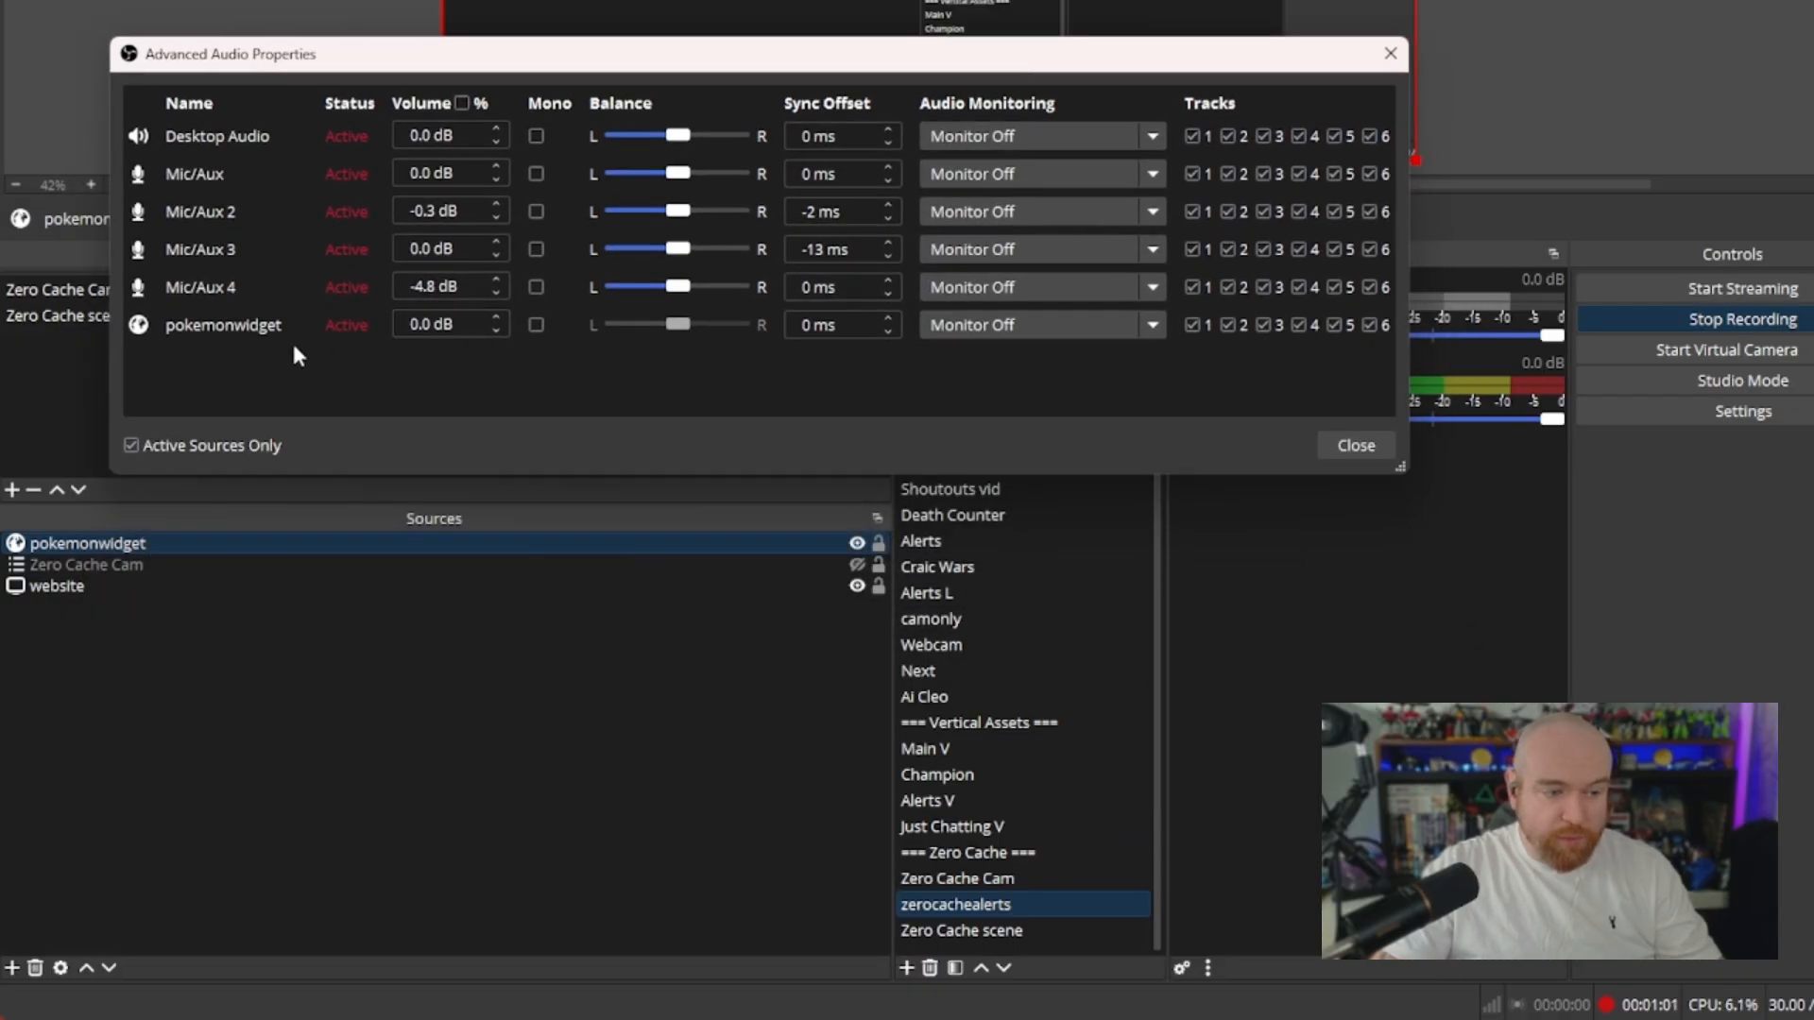
left_click(1028, 327)
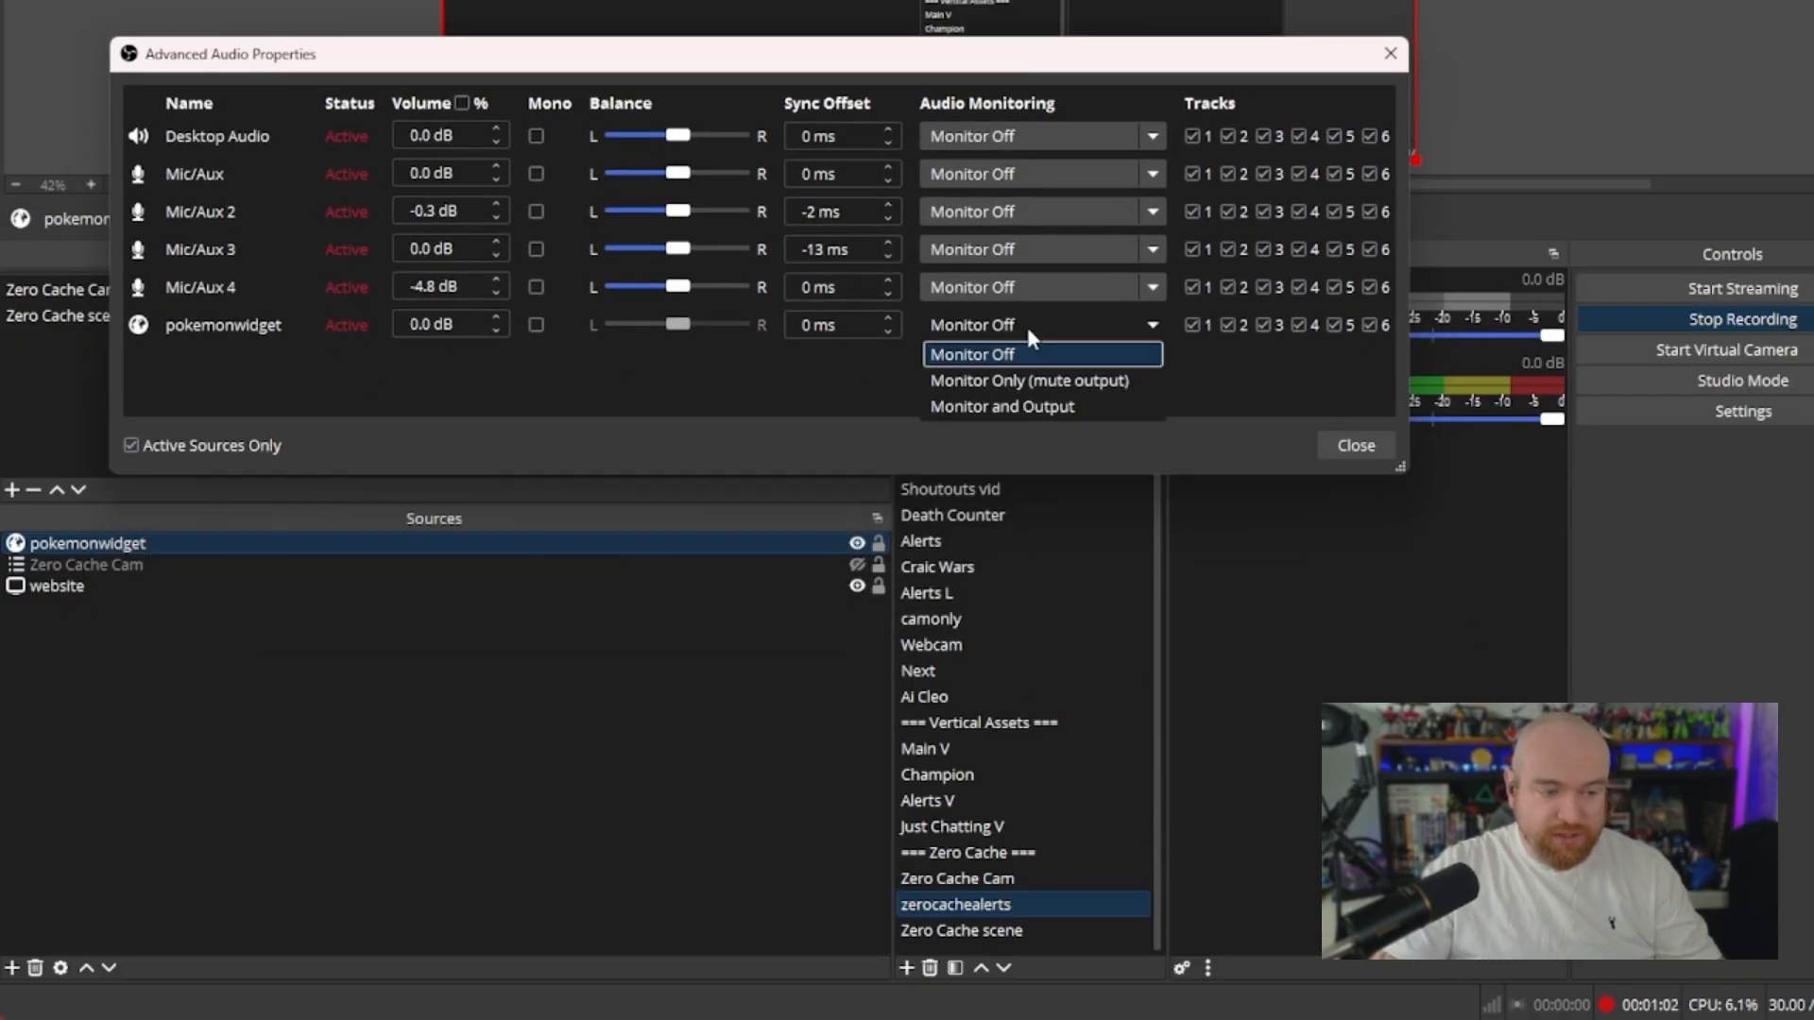
left_click(1016, 407)
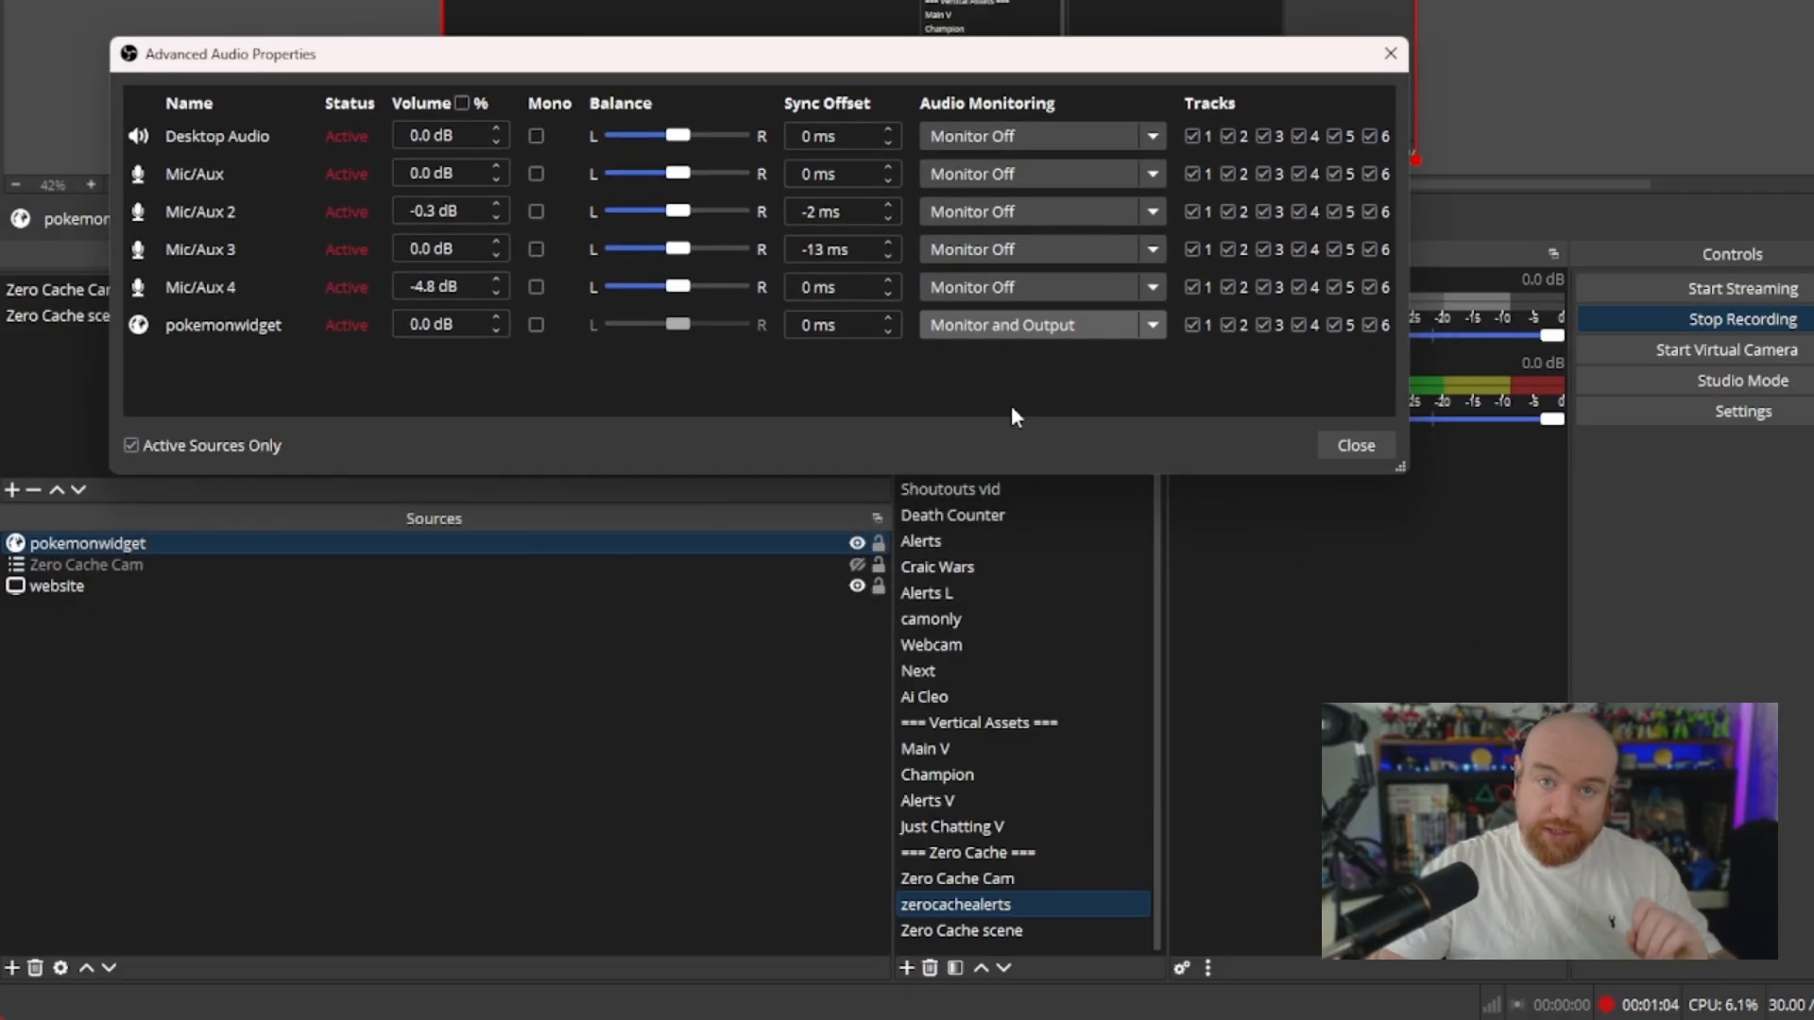
left_click(1355, 445)
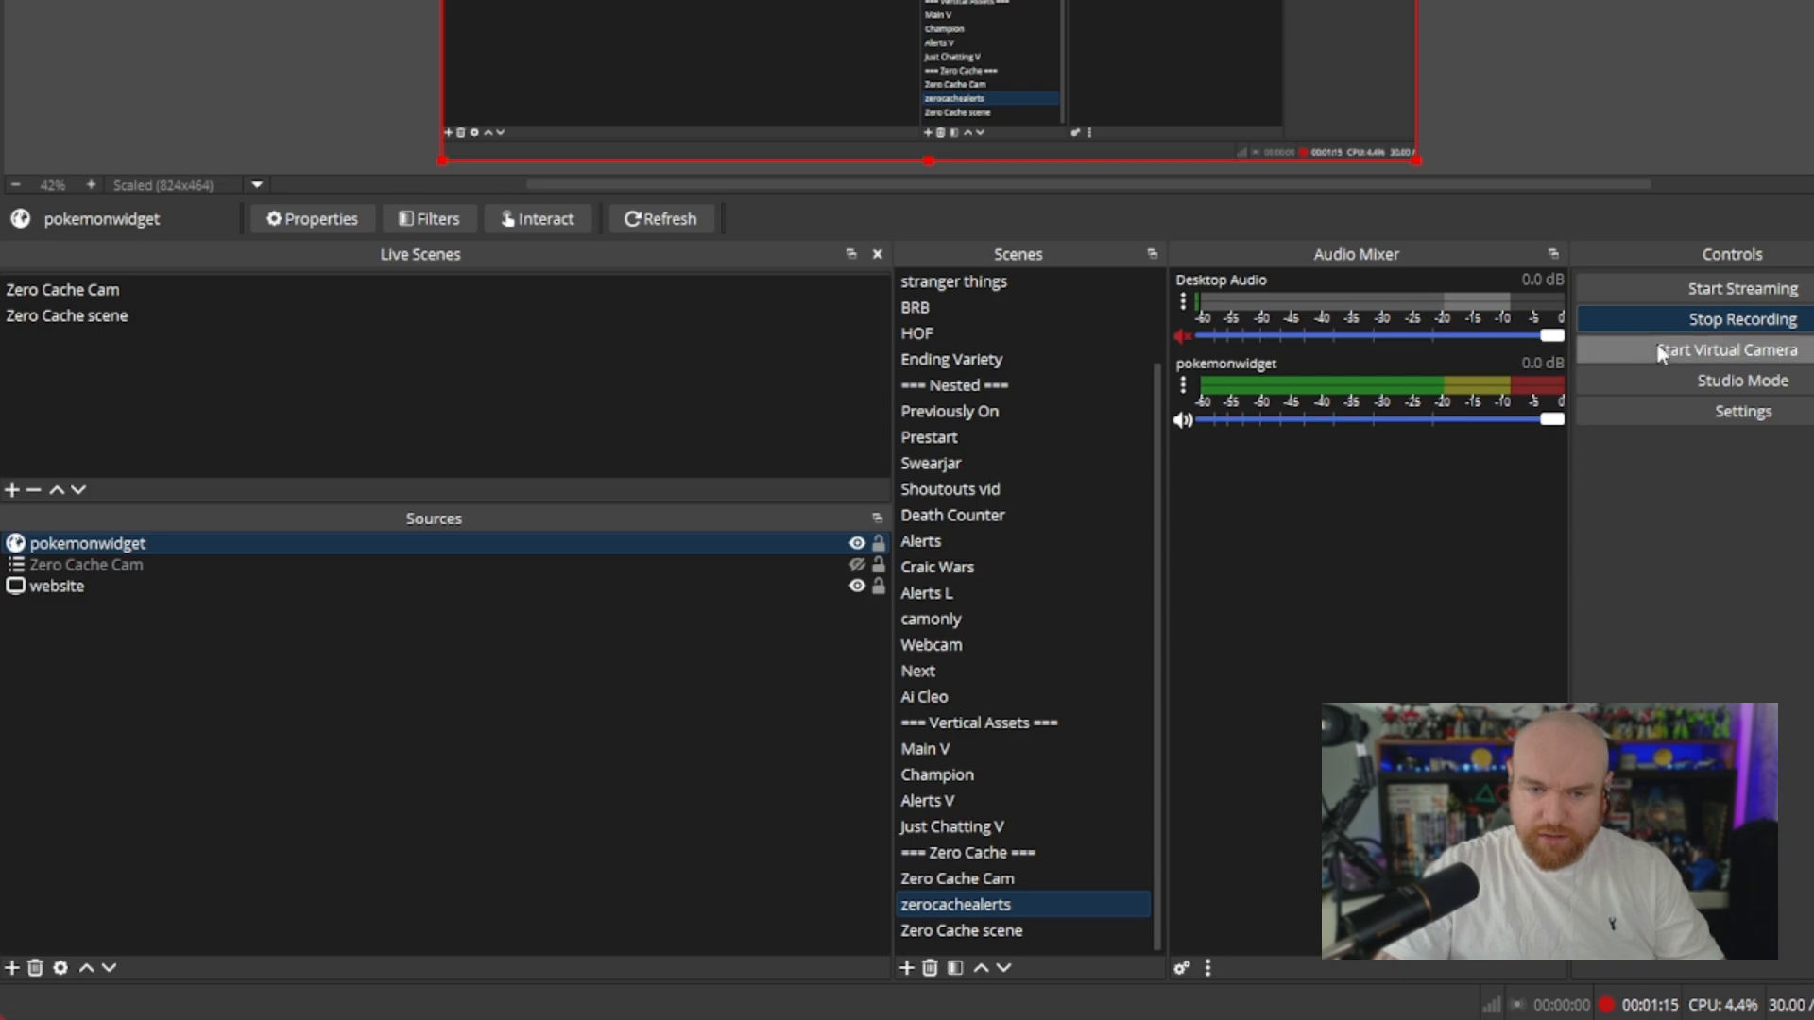
Lower the pokemonwidget source's volume in the audio mixer to -13.5 dB
left_click(1679, 319)
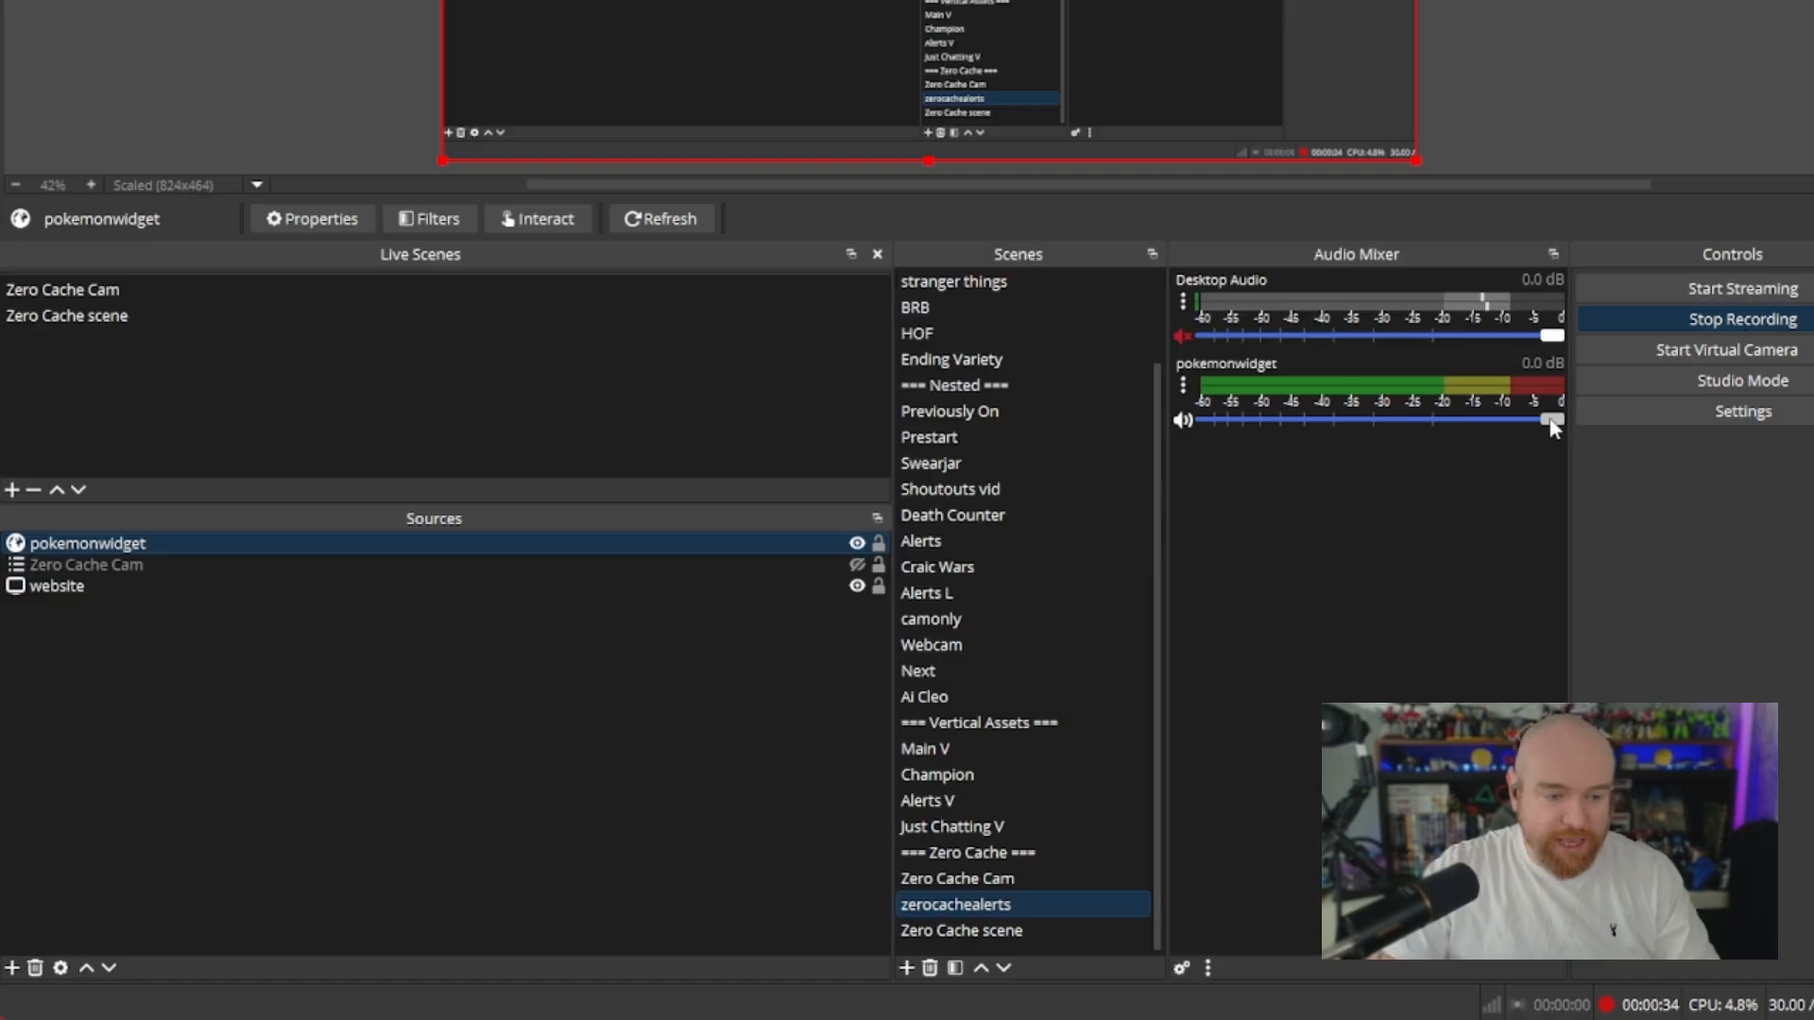
left_click_drag(1296, 450, 1407, 447)
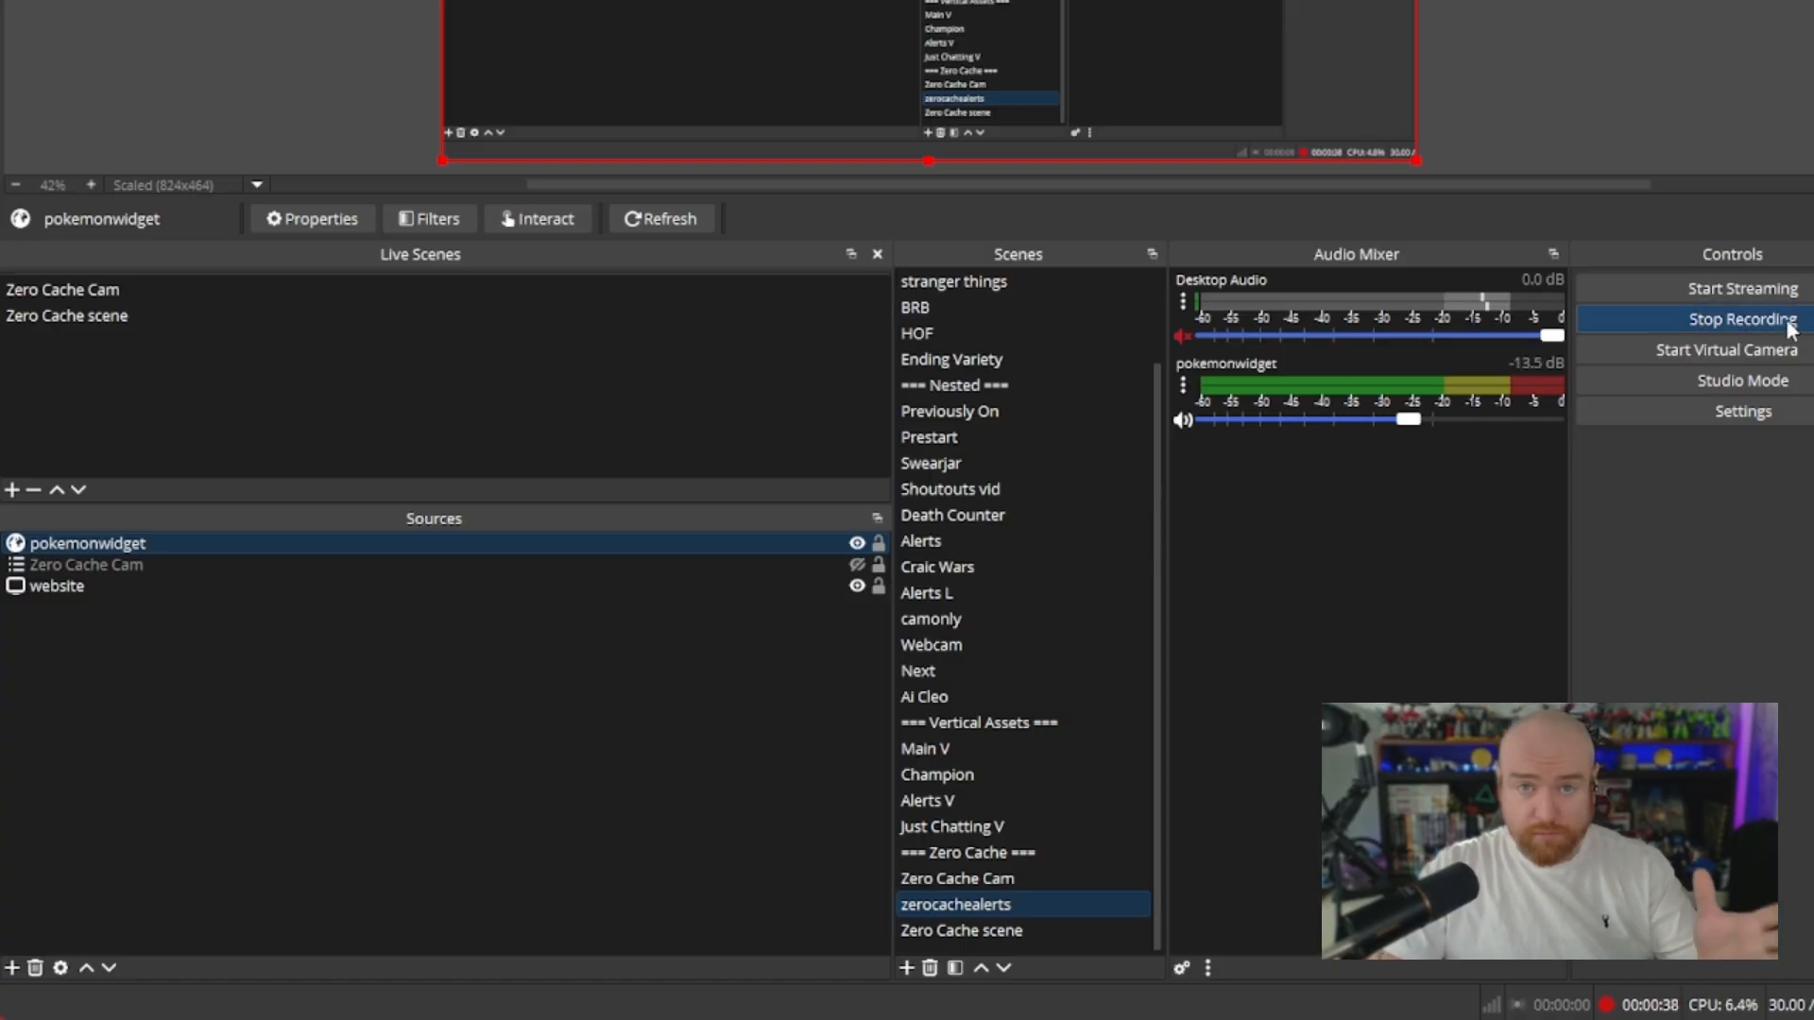